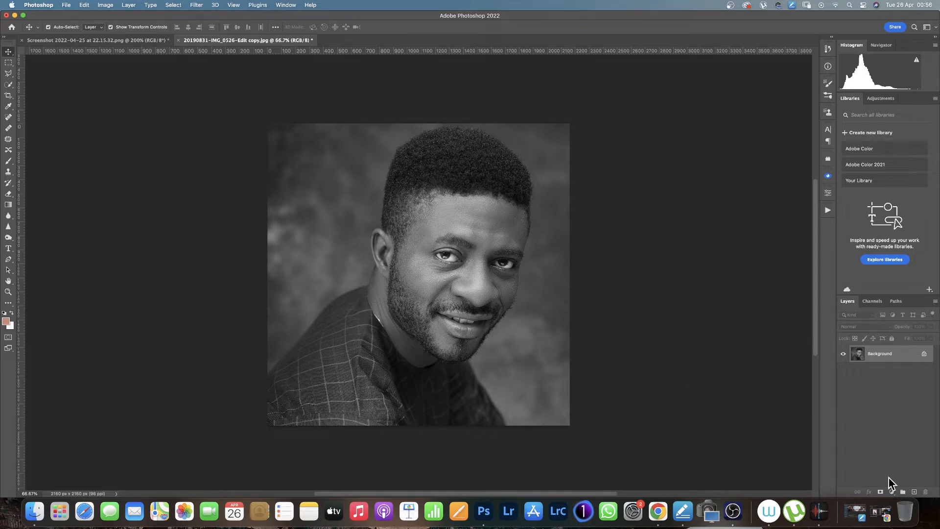
Step: Add a Solid Color fill layer above the Background in dark navy blue, #071840
click(892, 491)
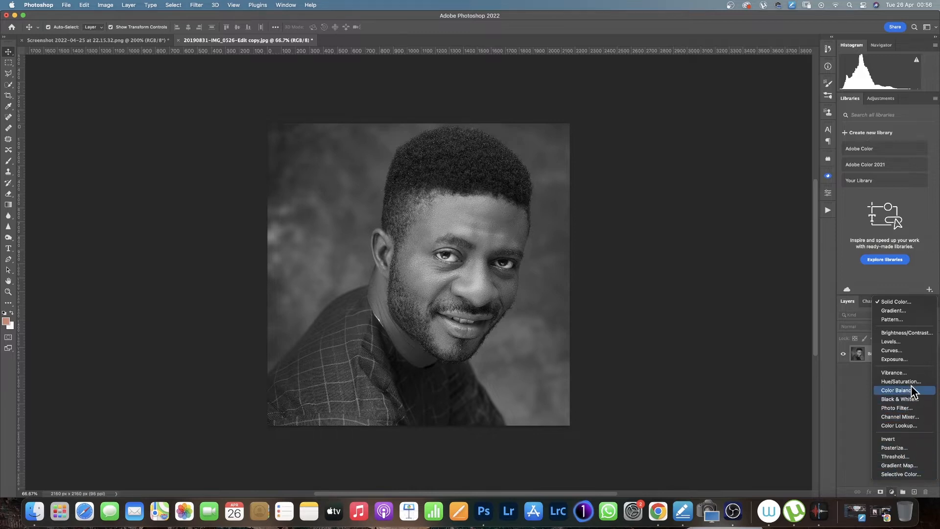
click(894, 303)
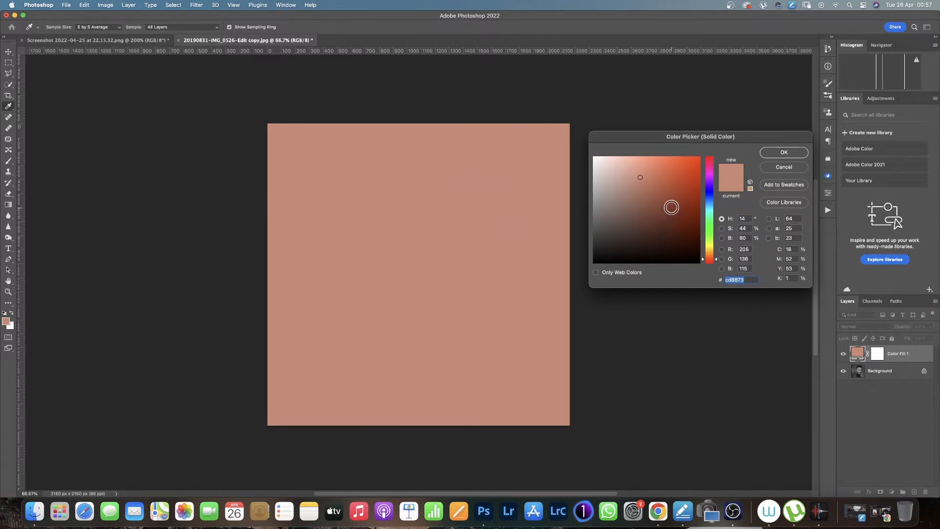
click(711, 196)
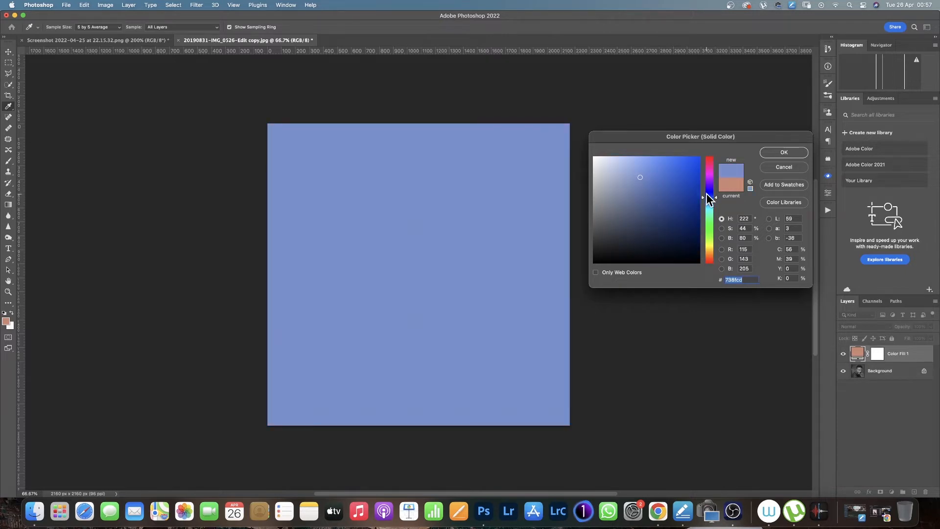
click(690, 225)
click(691, 237)
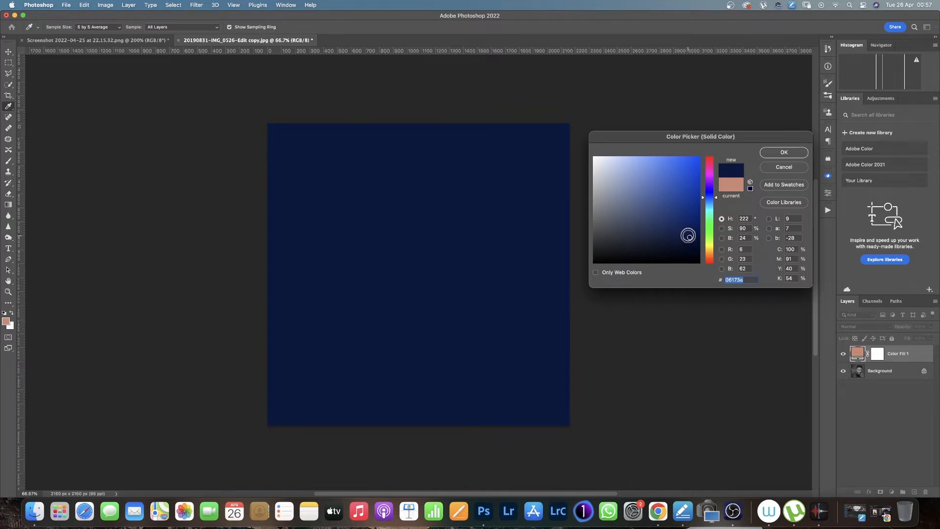
drag(689, 237, 689, 230)
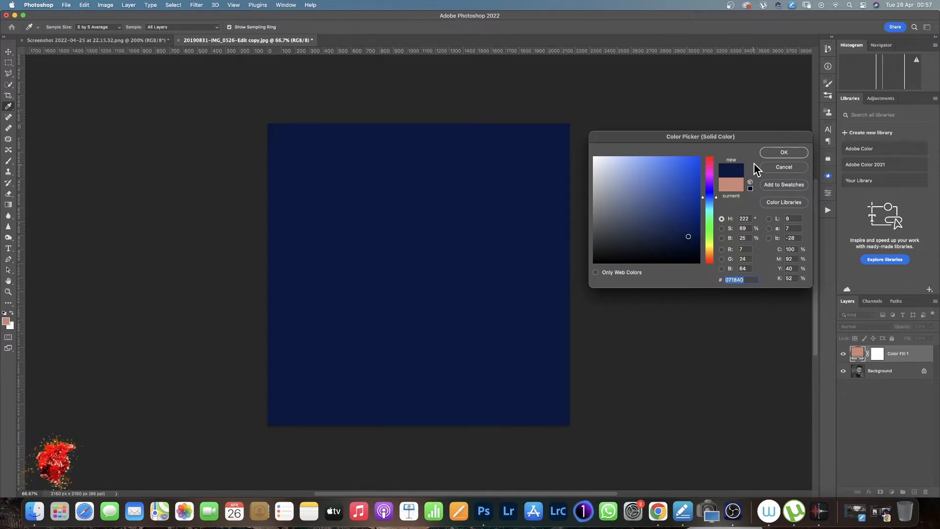
click(769, 152)
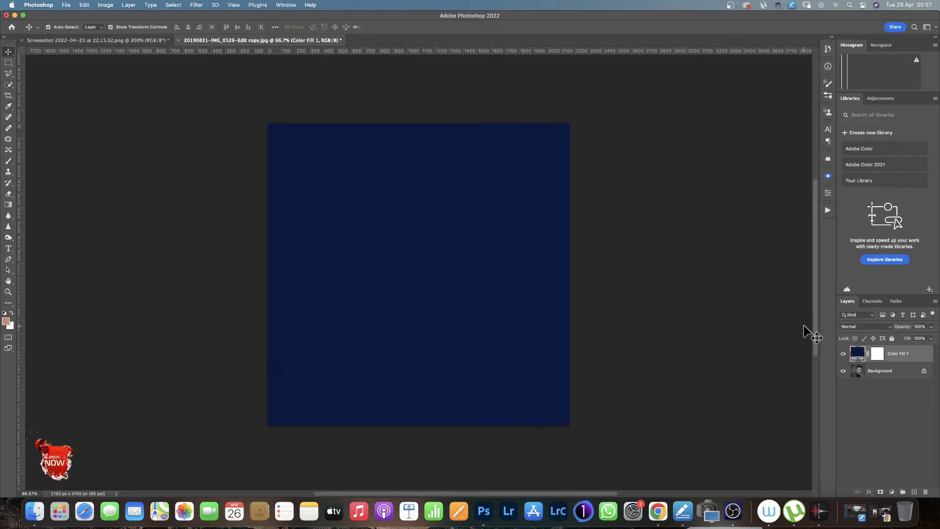
Step: Set the blue fill layer's blend mode to Color and invert its layer mask to black
click(853, 327)
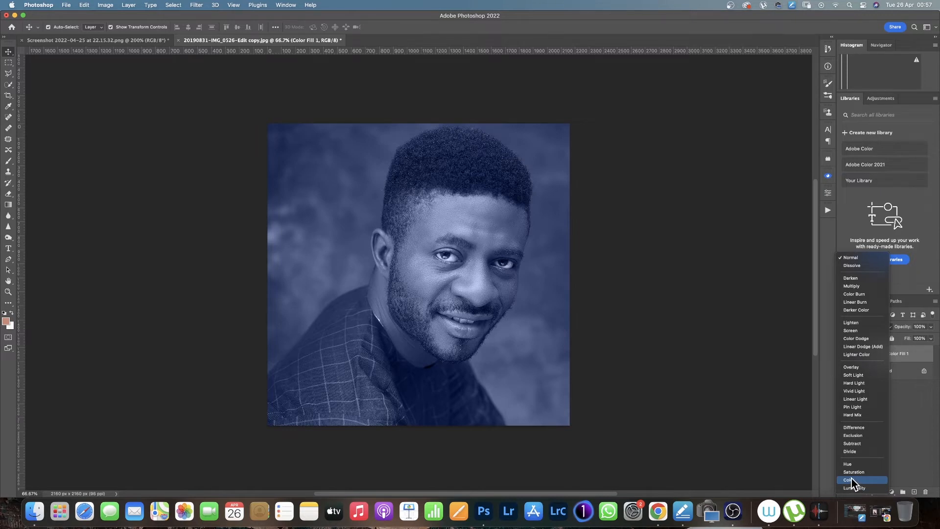
click(852, 478)
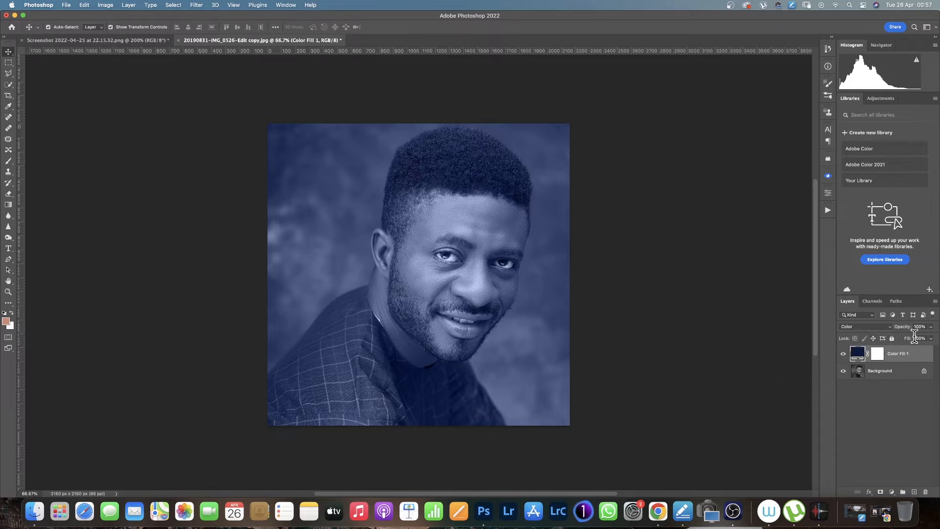
click(878, 358)
key(super+i)
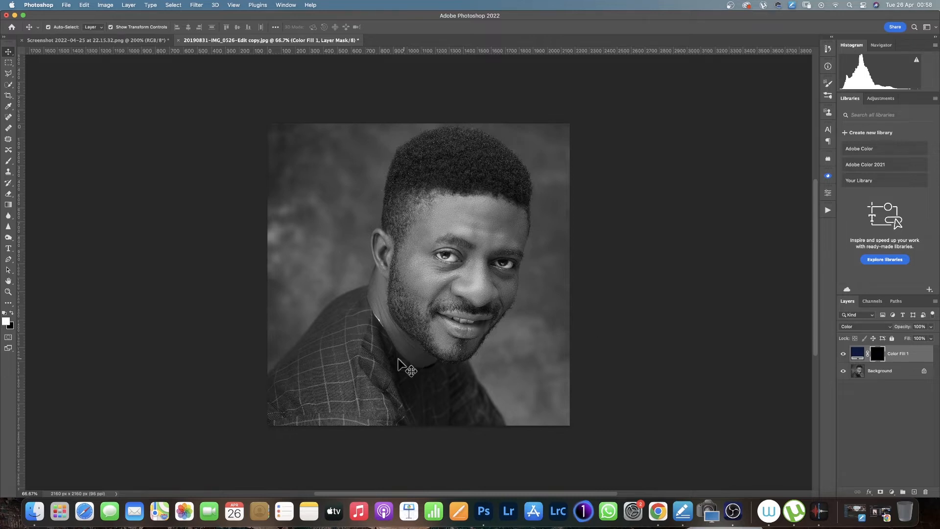
Step: Brush white over the man's shirt on the fill layer's mask, reducing the brush size for the narrower areas
click(7, 161)
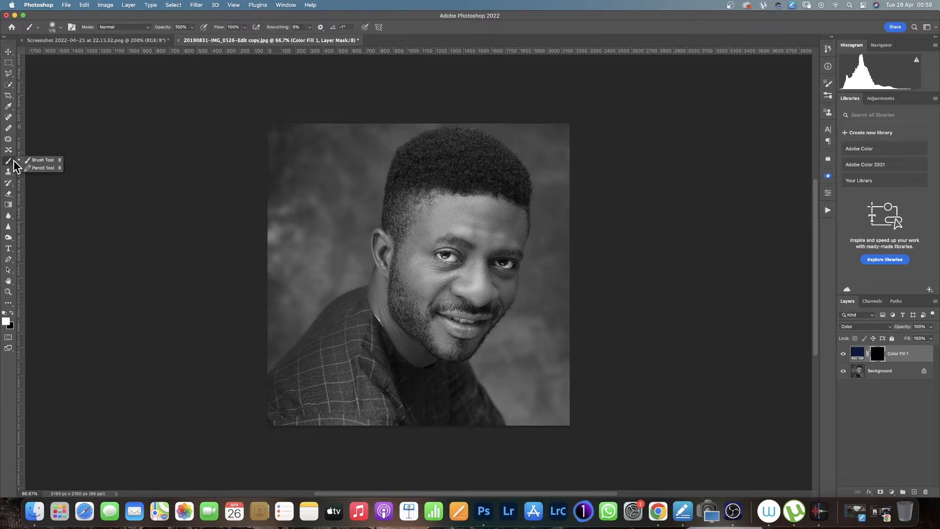
click(39, 161)
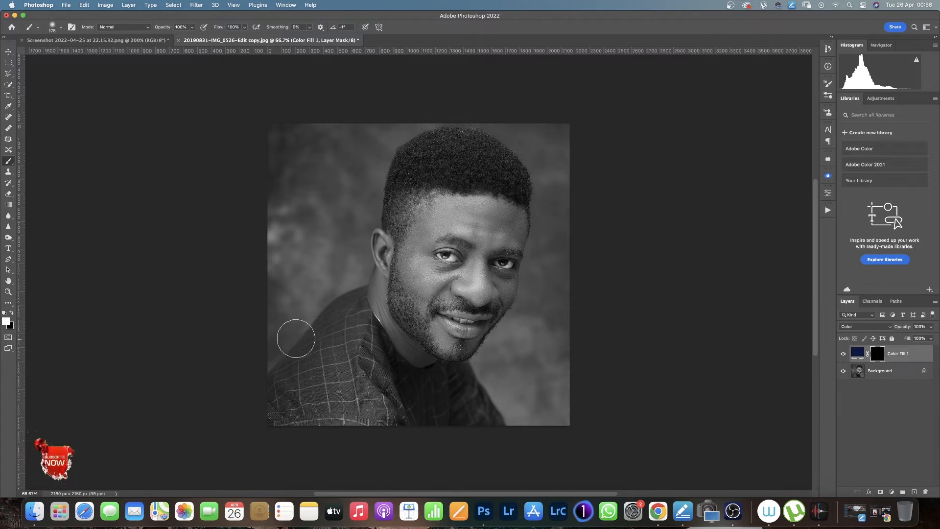
mouse_move(353, 316)
mouse_down()
mouse_move(346, 323)
mouse_move(291, 413)
mouse_move(321, 383)
mouse_move(309, 428)
mouse_move(337, 367)
mouse_move(332, 407)
mouse_move(346, 352)
mouse_move(350, 365)
mouse_move(360, 341)
mouse_move(366, 360)
mouse_move(360, 332)
mouse_move(366, 393)
mouse_move(338, 426)
mouse_move(345, 403)
mouse_move(369, 402)
mouse_move(336, 421)
mouse_move(369, 414)
mouse_move(371, 386)
mouse_move(387, 393)
mouse_move(383, 378)
mouse_move(405, 407)
mouse_move(379, 422)
mouse_move(395, 417)
mouse_move(324, 416)
mouse_move(334, 382)
mouse_move(304, 402)
mouse_move(332, 356)
mouse_move(276, 425)
mouse_move(302, 406)
mouse_move(298, 423)
mouse_move(333, 382)
mouse_move(321, 406)
mouse_move(340, 362)
mouse_move(355, 398)
mouse_move(351, 355)
mouse_move(367, 407)
mouse_move(358, 357)
mouse_move(365, 372)
mouse_move(346, 390)
mouse_move(339, 358)
mouse_move(280, 412)
mouse_move(302, 381)
mouse_move(336, 369)
mouse_move(352, 394)
mouse_move(360, 345)
mouse_move(413, 413)
mouse_move(376, 418)
mouse_move(434, 413)
mouse_move(427, 419)
mouse_move(479, 427)
mouse_move(439, 395)
mouse_move(408, 388)
mouse_move(355, 342)
mouse_move(309, 374)
mouse_move(308, 361)
mouse_move(278, 409)
mouse_move(358, 396)
mouse_move(387, 403)
mouse_move(412, 363)
mouse_up()
key(bracketleft)
key(bracketleft)
key(bracketleft)
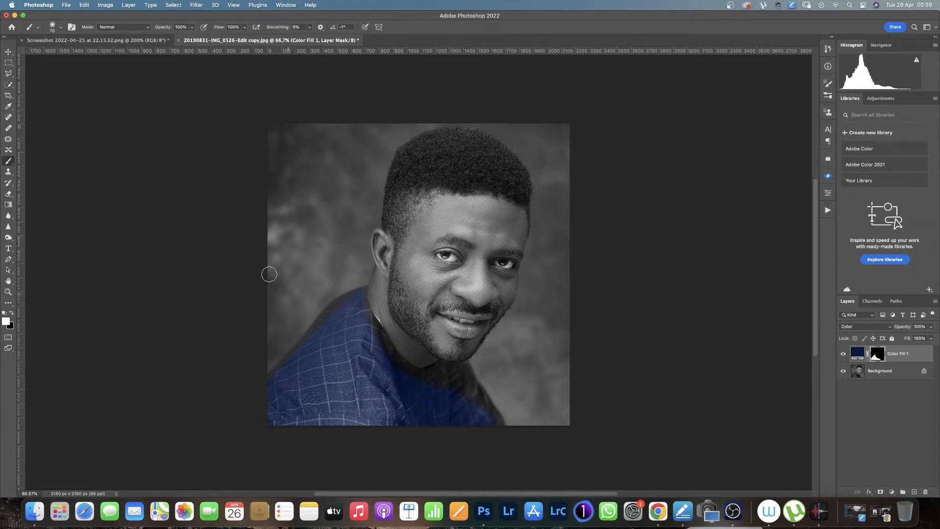
Step: Select the man on the Background layer with Select Subject from the Quick Selection tool
click(8, 84)
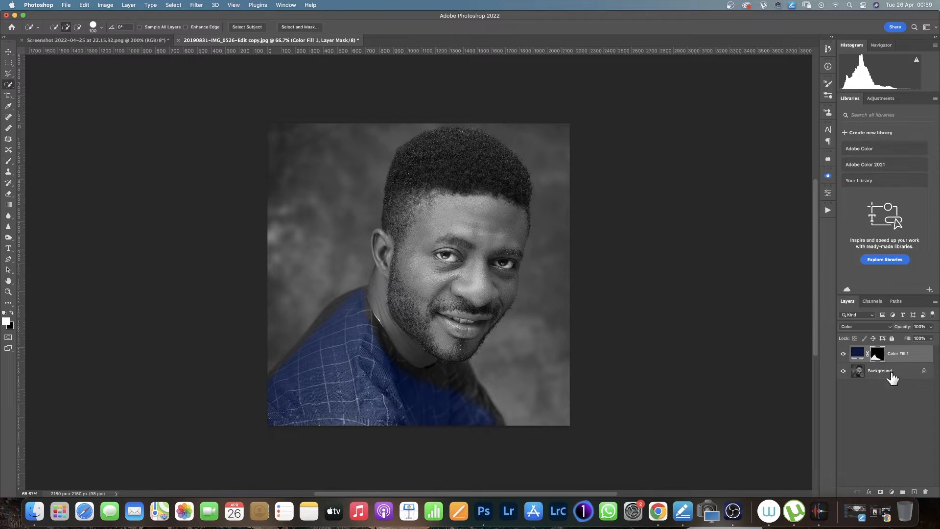
click(881, 371)
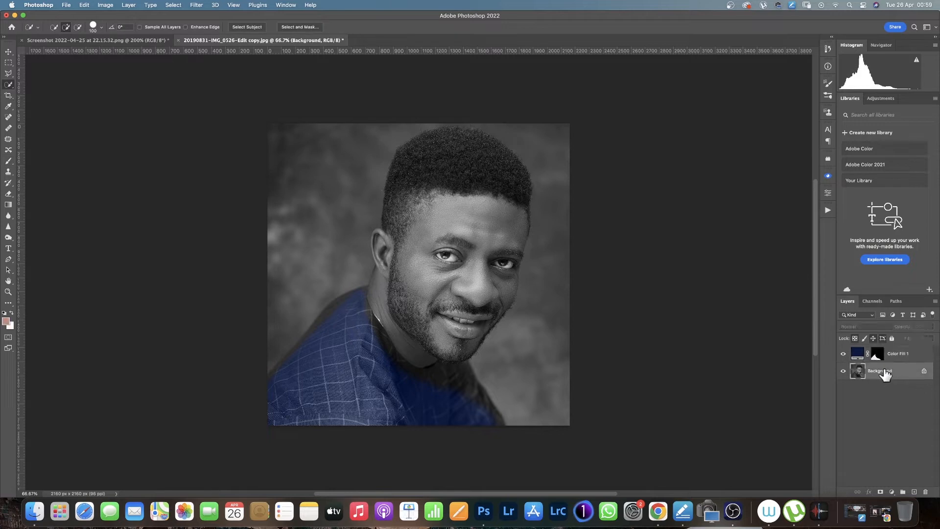
click(7, 86)
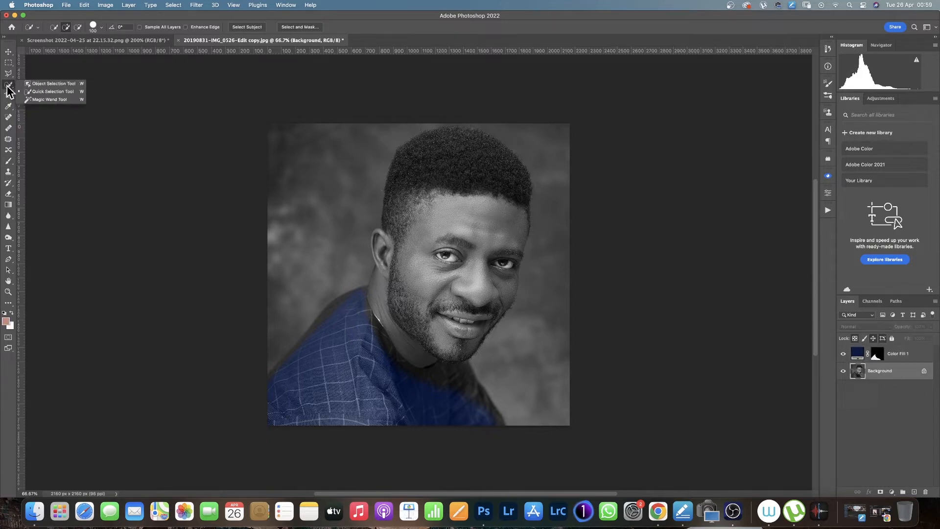
click(42, 91)
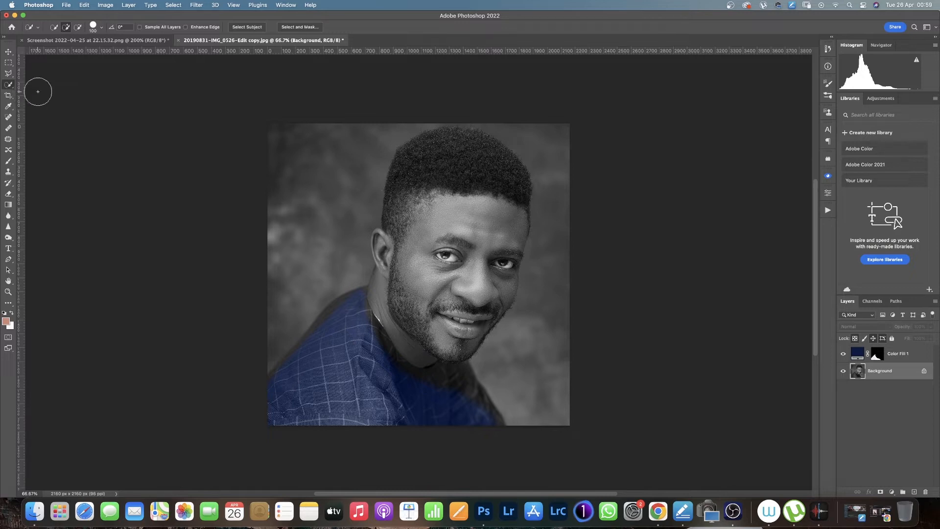
click(247, 29)
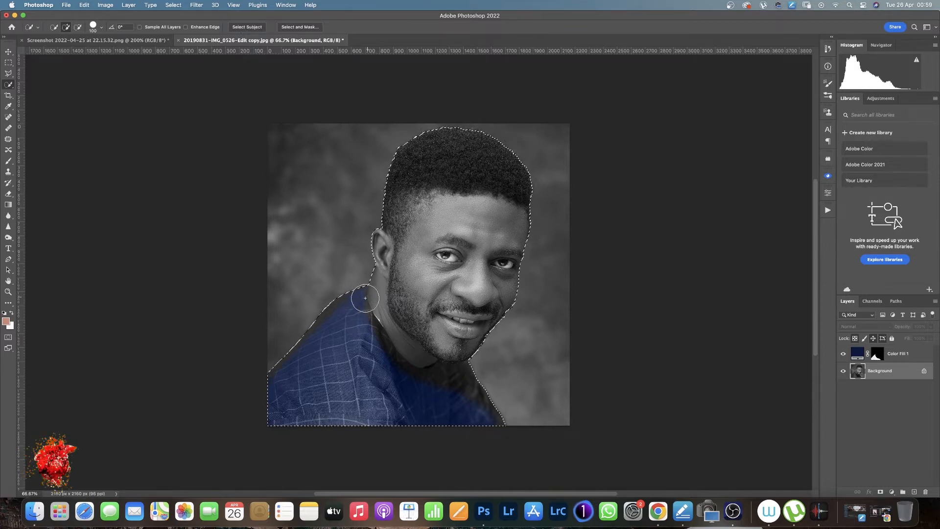
Step: Brush white on the fill layer's mask along the shoulder, side and collar of the shirt, inside the subject selection
click(7, 163)
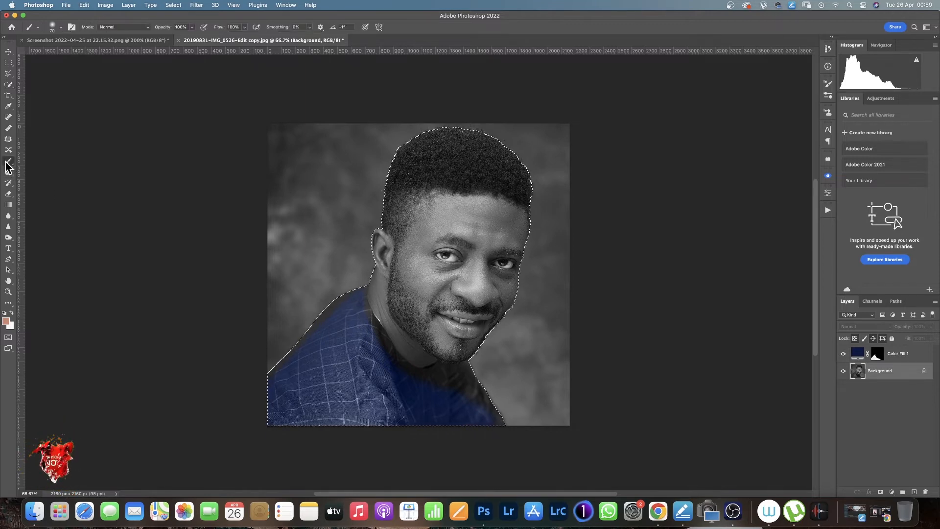
click(878, 353)
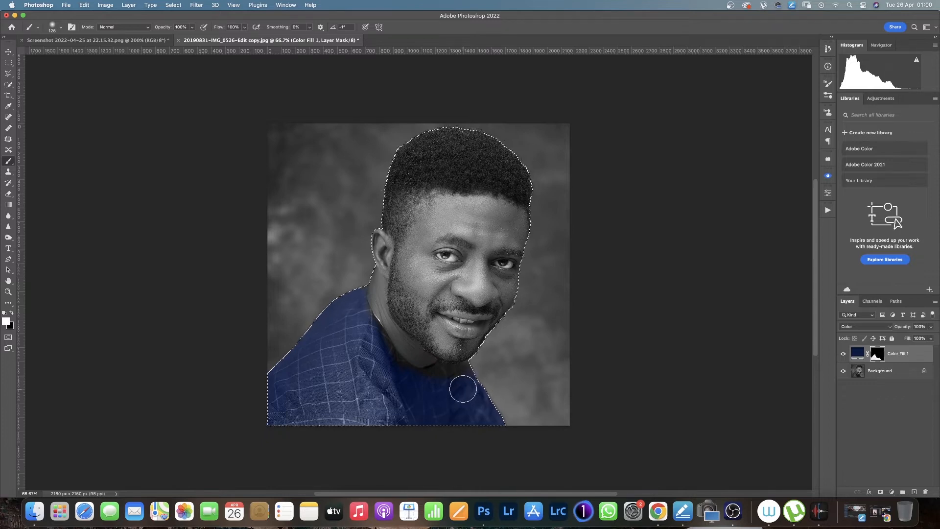
key(bracketleft)
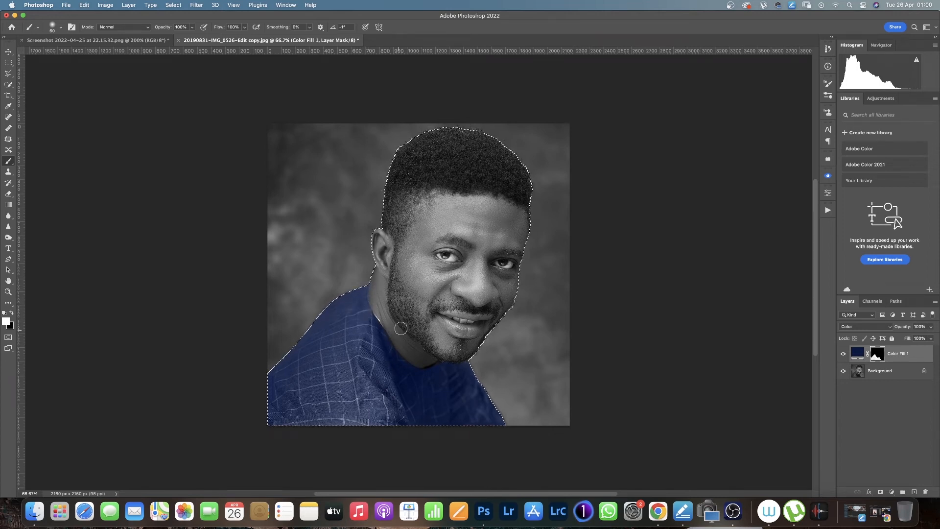
Step: Refine the blue fill's mask along the collar and neck at 200% zoom with a much smaller brush, alternating white and black
key(super+equal)
key(super+equal)
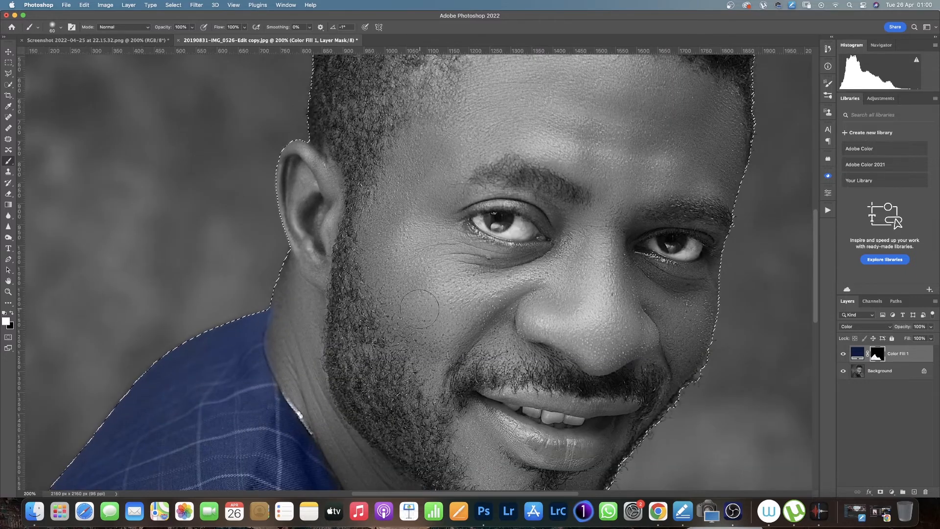
drag(412, 330, 398, 237)
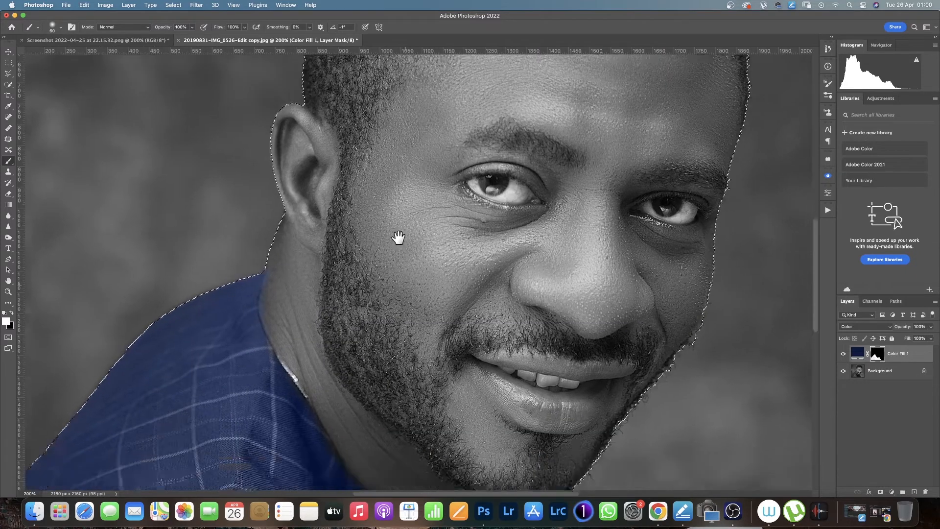
scroll(398, 238, down, 6)
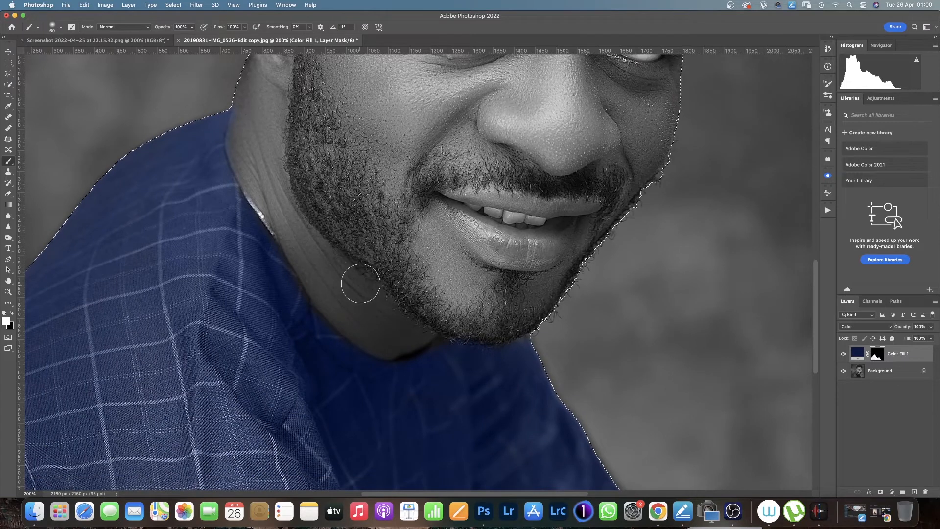
key(bracketleft)
key(bracketleft)
key(bracketleft)
key(bracketleft)
key(bracketleft)
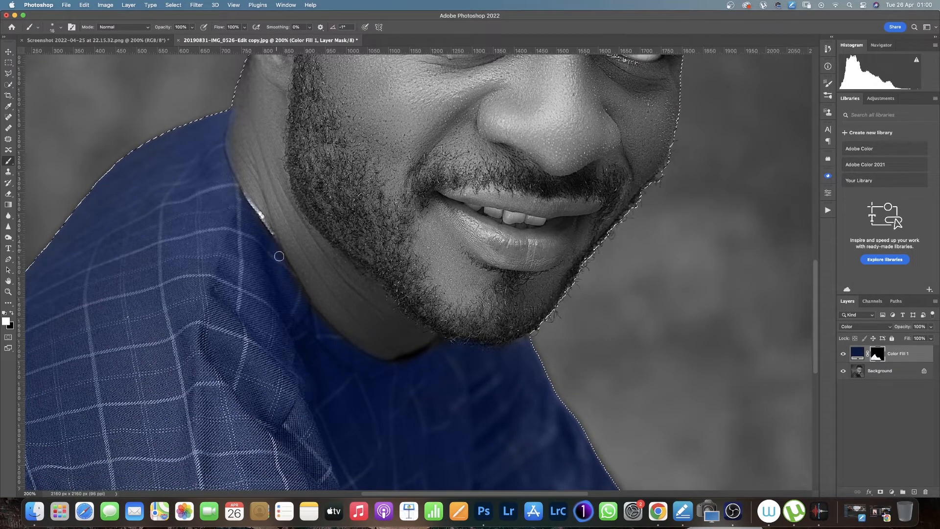
mouse_move(301, 291)
mouse_down()
mouse_move(336, 339)
mouse_move(243, 208)
mouse_move(259, 217)
mouse_move(292, 276)
mouse_up()
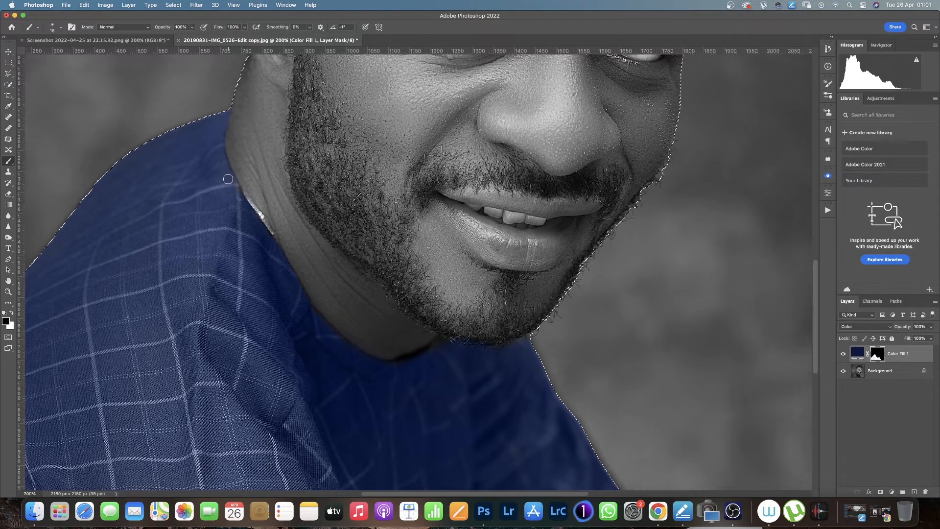
key(x)
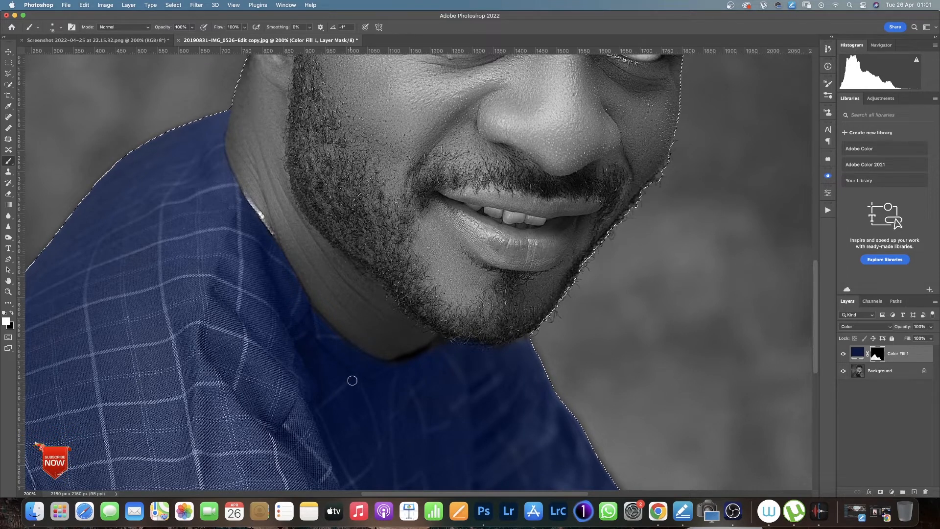
Step: Inspect the blue shirt's mask edges across the portrait and compare the image with the blue fill layer hidden and shown
drag(374, 294, 355, 292)
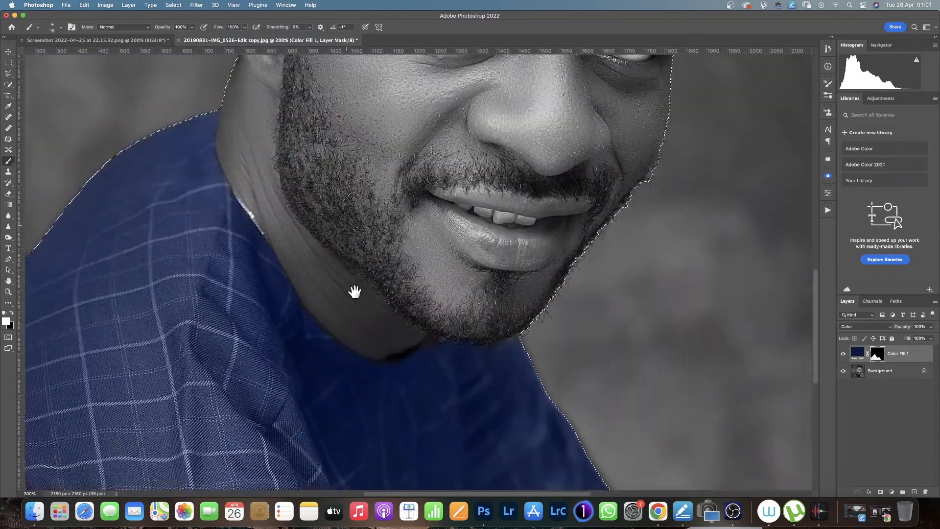
scroll(355, 292, up, 10)
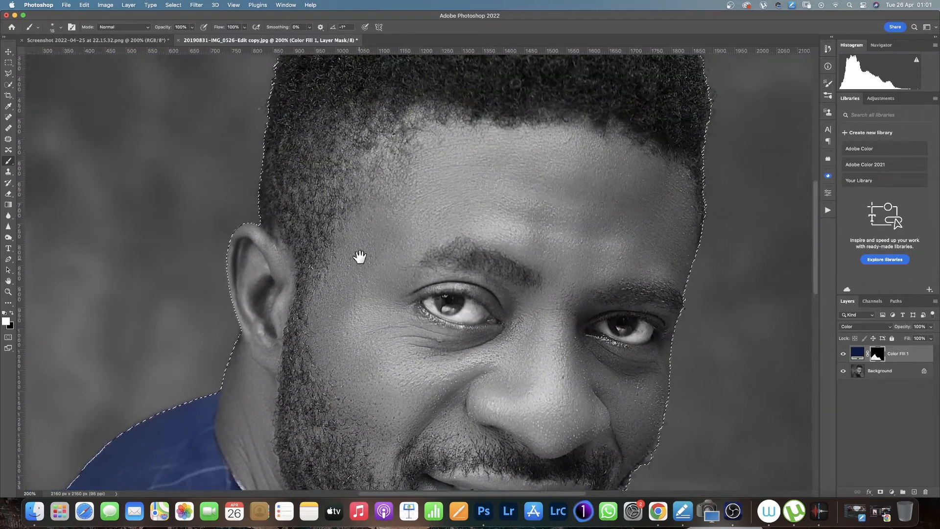
scroll(360, 257, up, 2)
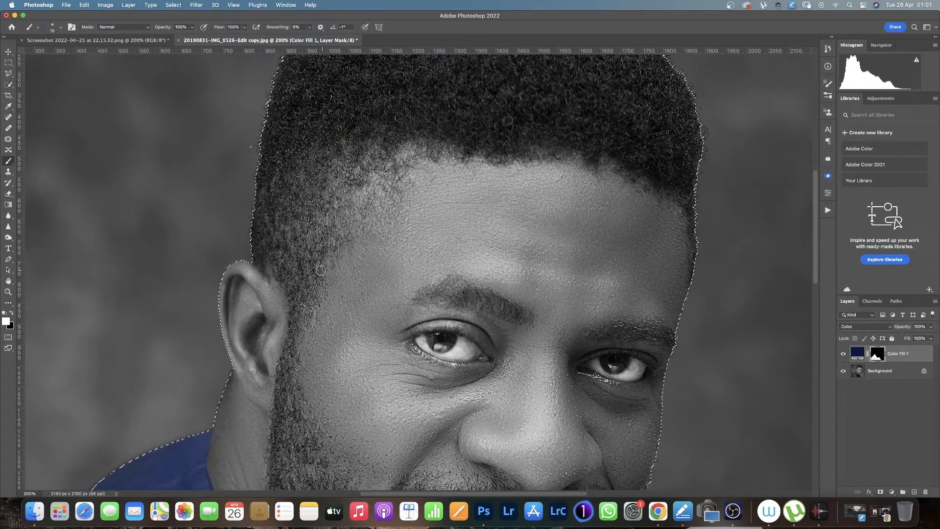
drag(401, 314, 396, 182)
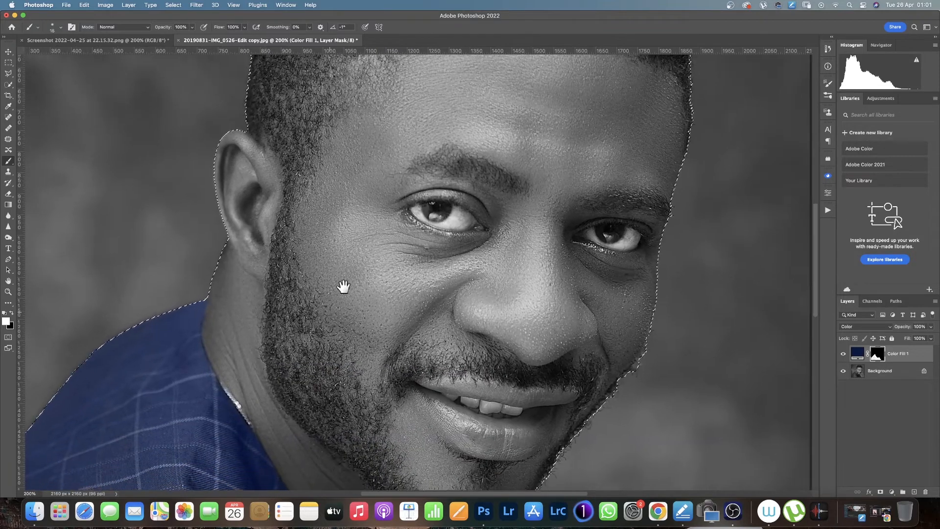
scroll(343, 286, down, 12)
scroll(313, 260, left, 3)
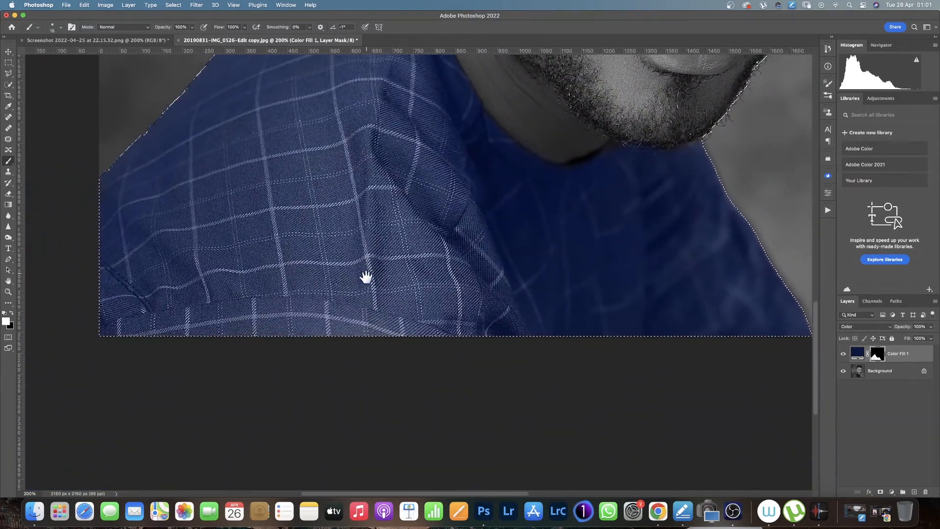
scroll(366, 277, up, 3)
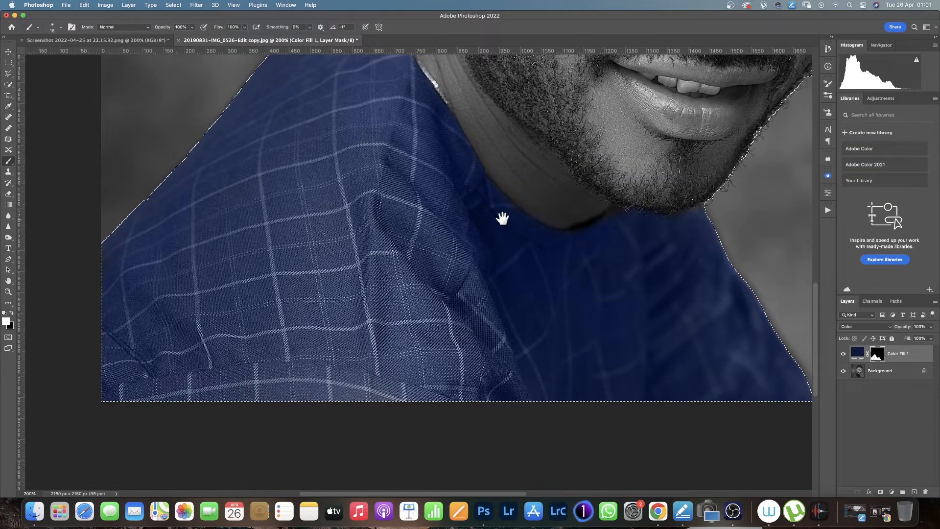
key(super+minus)
key(super+minus)
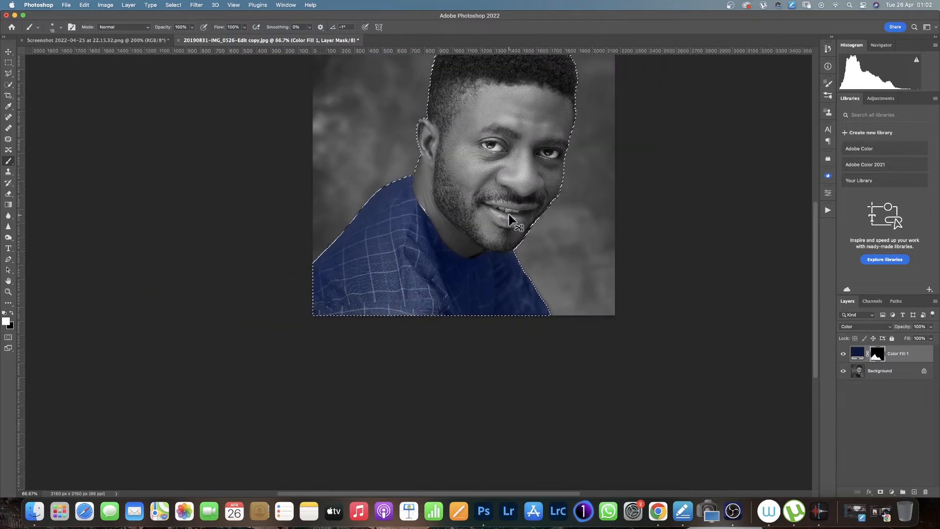
drag(454, 195, 409, 260)
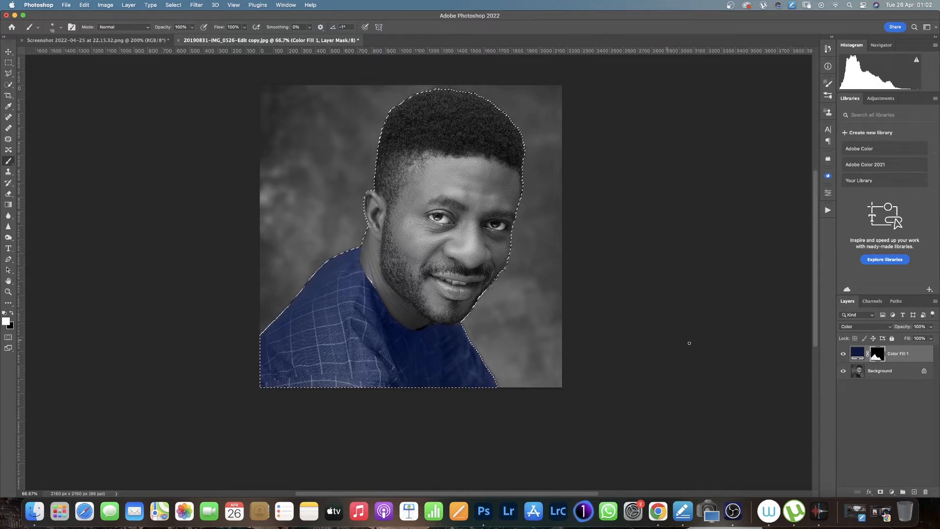
click(844, 354)
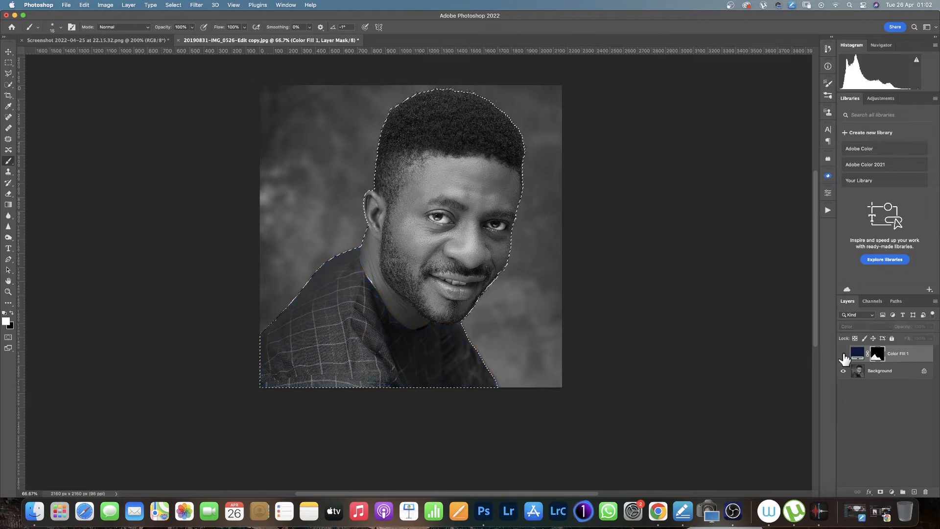
click(843, 354)
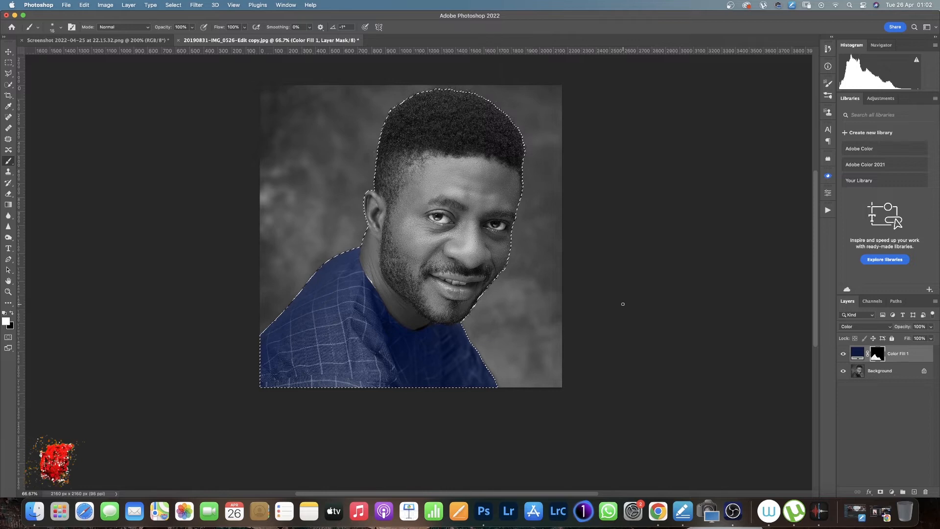
Step: Clear the subject selection and add a second Solid Color fill layer in the skin tone #cd8a75
key(super+d)
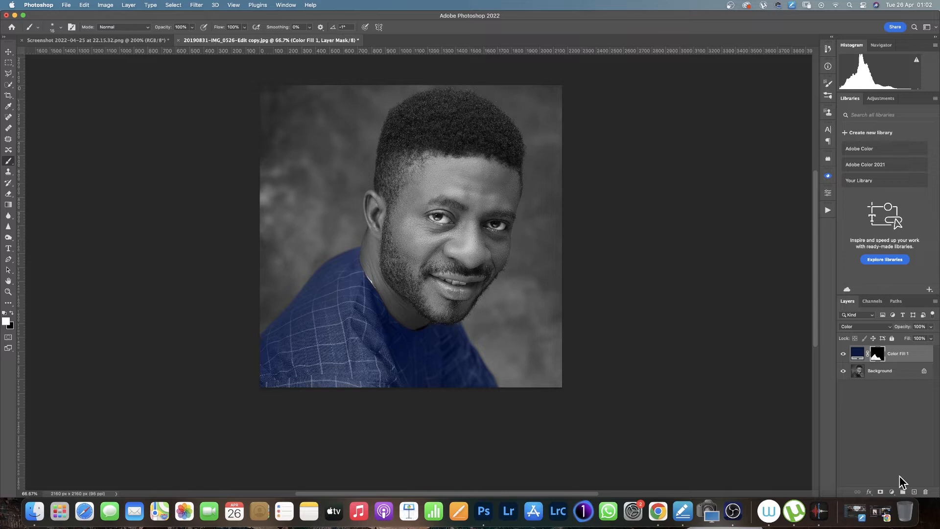
click(891, 492)
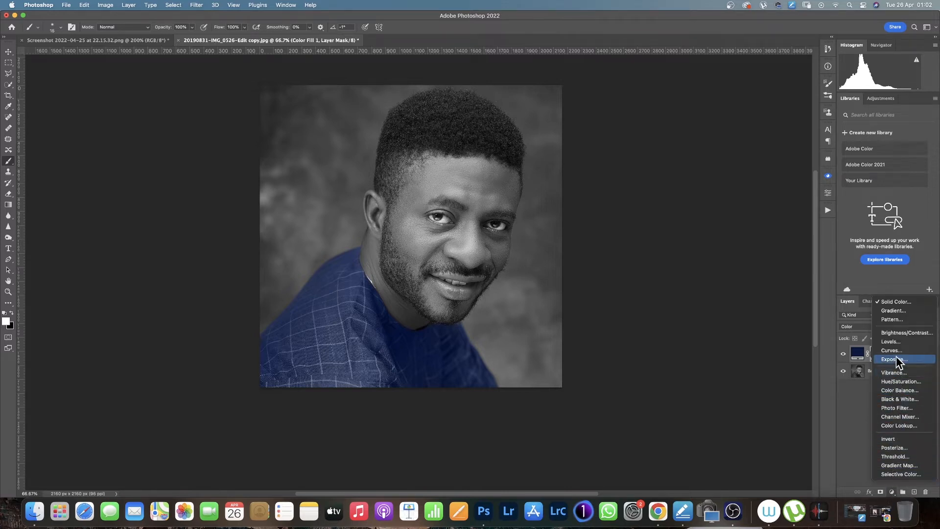
click(891, 302)
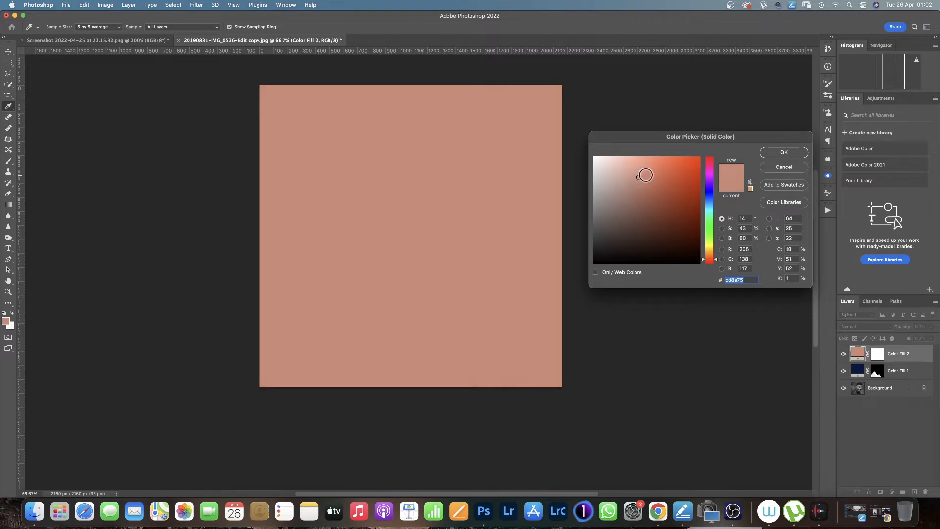
click(774, 153)
key(b)
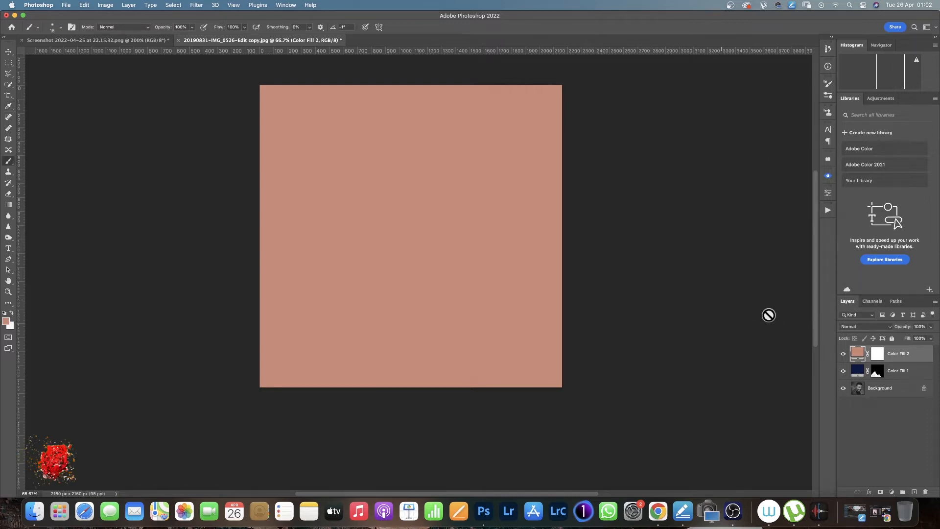
Step: Set the skin-tone fill layer's blend mode to Color and invert its mask to black
click(862, 326)
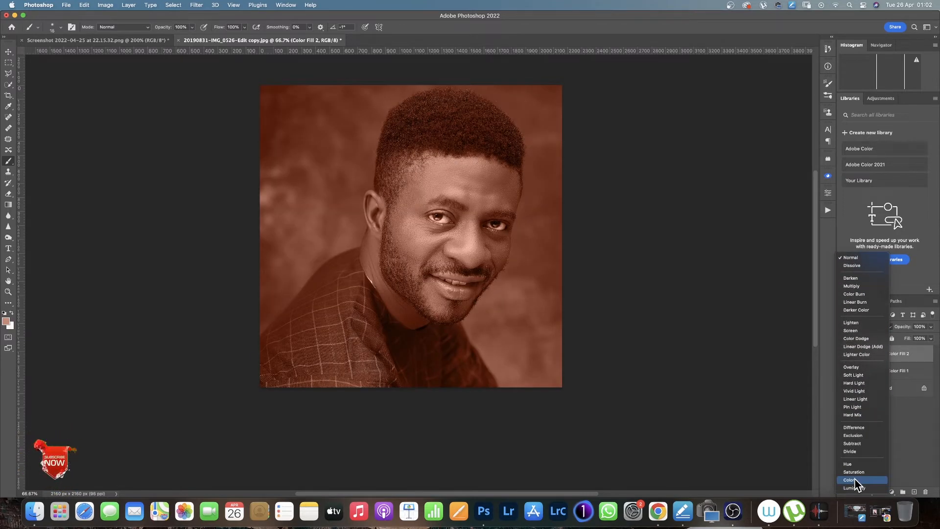
click(858, 479)
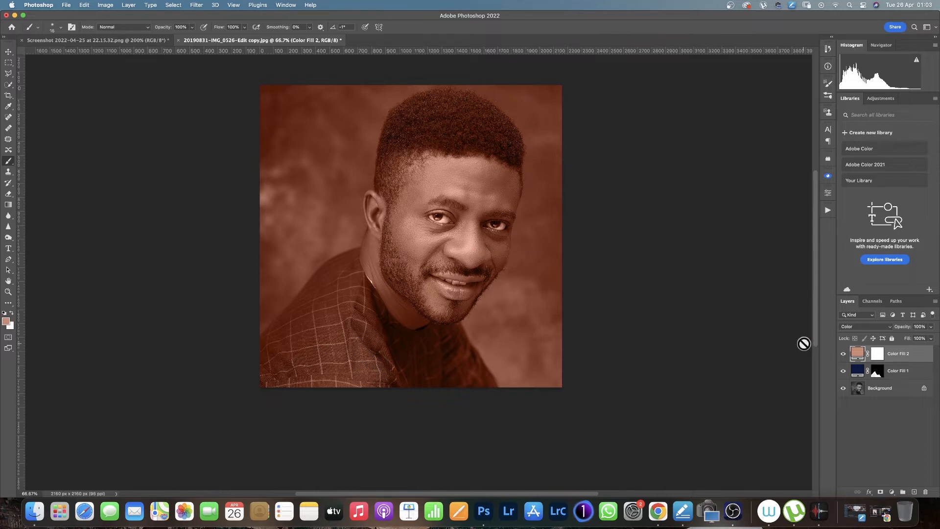
click(878, 356)
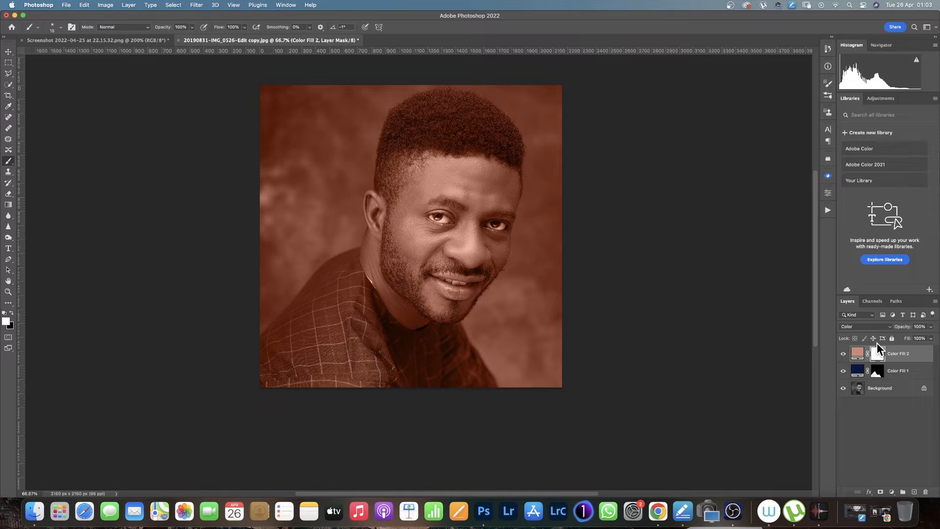
key(super+i)
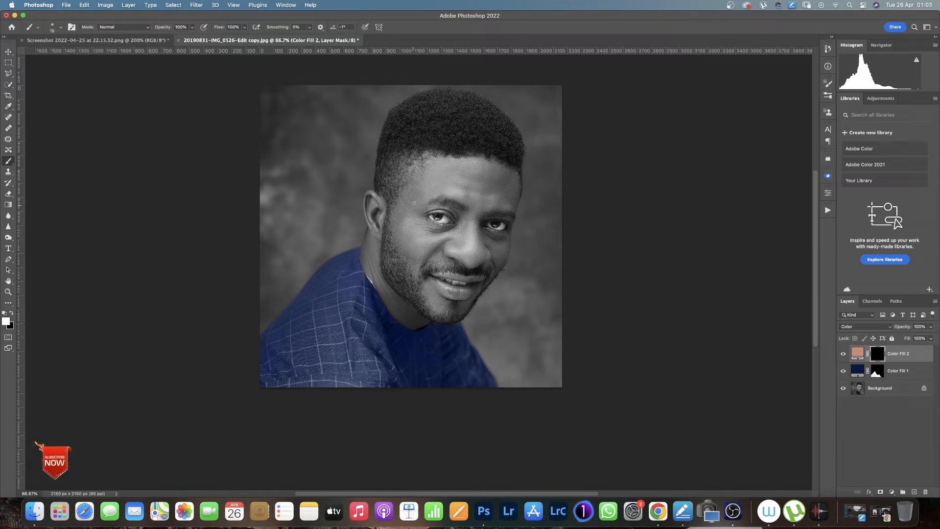
Step: Brush white over the forehead, cheeks, nose and beard on the skin-tone fill's mask, using a larger brush
right_click(6, 162)
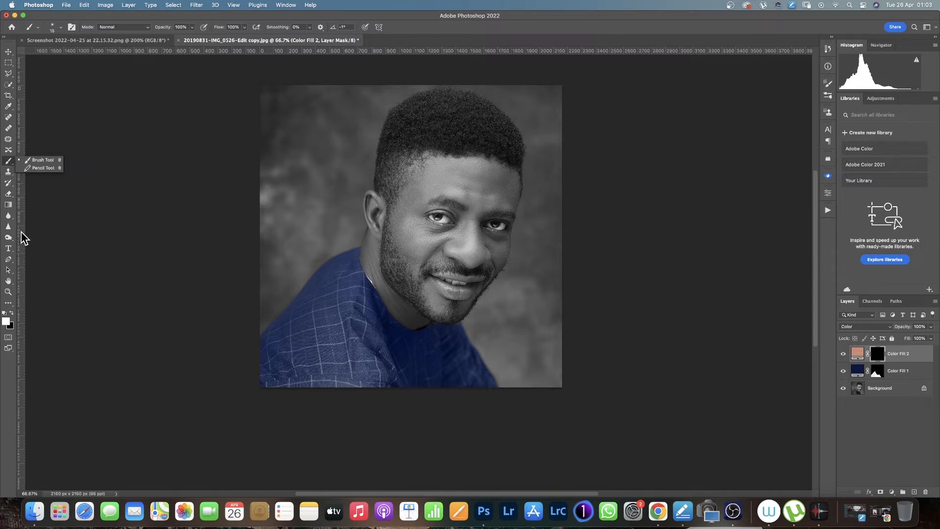
click(33, 159)
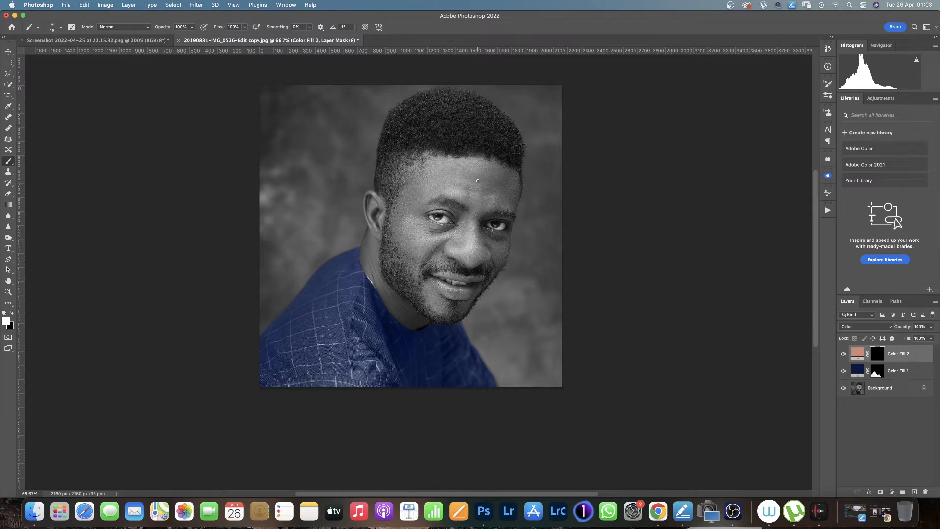
key(bracketright)
key(bracketright)
key(bracketright)
mouse_move(482, 175)
mouse_down()
mouse_move(432, 175)
mouse_move(440, 176)
mouse_move(420, 192)
mouse_move(402, 237)
mouse_move(420, 181)
mouse_move(437, 171)
mouse_move(423, 196)
mouse_move(432, 182)
mouse_move(463, 181)
mouse_move(444, 185)
mouse_move(481, 198)
mouse_move(482, 186)
mouse_move(499, 188)
mouse_move(475, 178)
mouse_move(506, 176)
mouse_move(449, 178)
mouse_move(491, 192)
mouse_move(474, 208)
mouse_move(476, 197)
mouse_move(466, 240)
mouse_up()
key(bracketleft)
key(bracketleft)
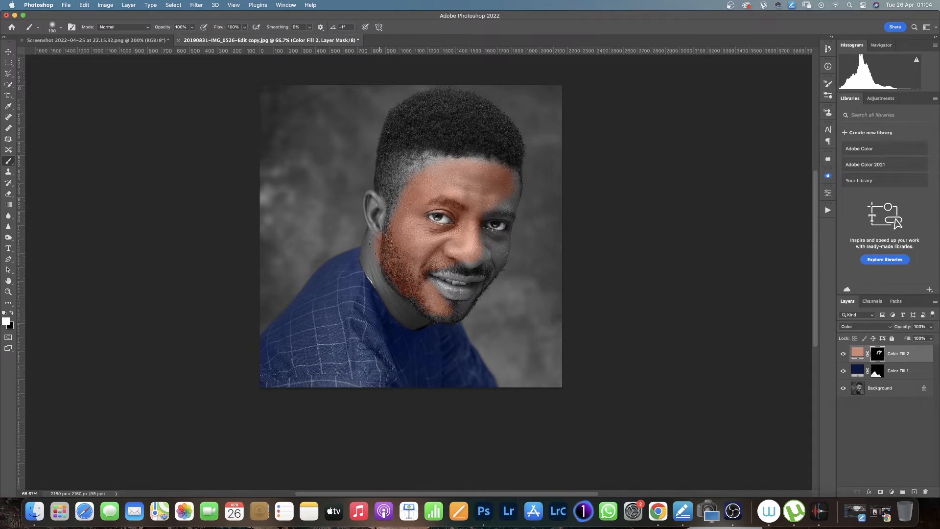
mouse_move(407, 305)
mouse_down()
mouse_move(434, 290)
mouse_move(464, 304)
mouse_move(447, 312)
mouse_move(424, 295)
mouse_up()
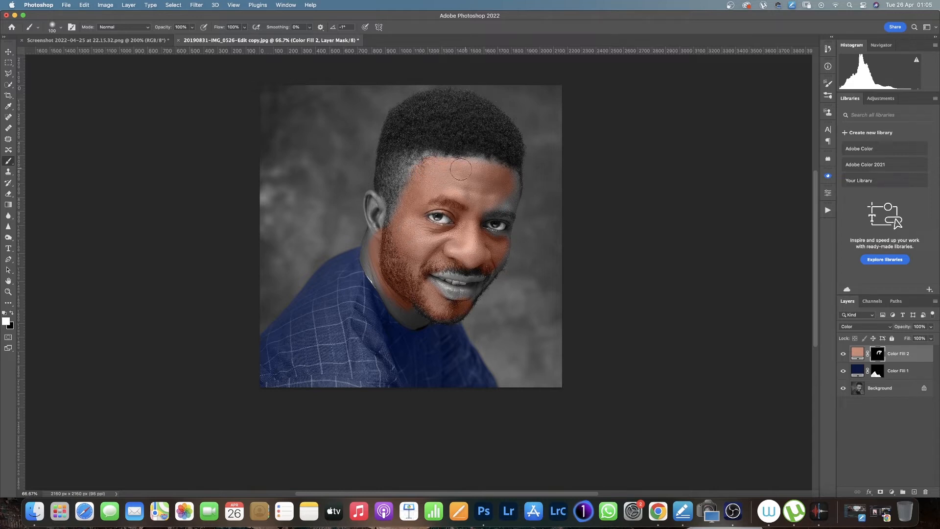
drag(493, 199, 494, 190)
Step: Select the man on the Background layer with Select Subject from the Quick Selection tool
click(882, 390)
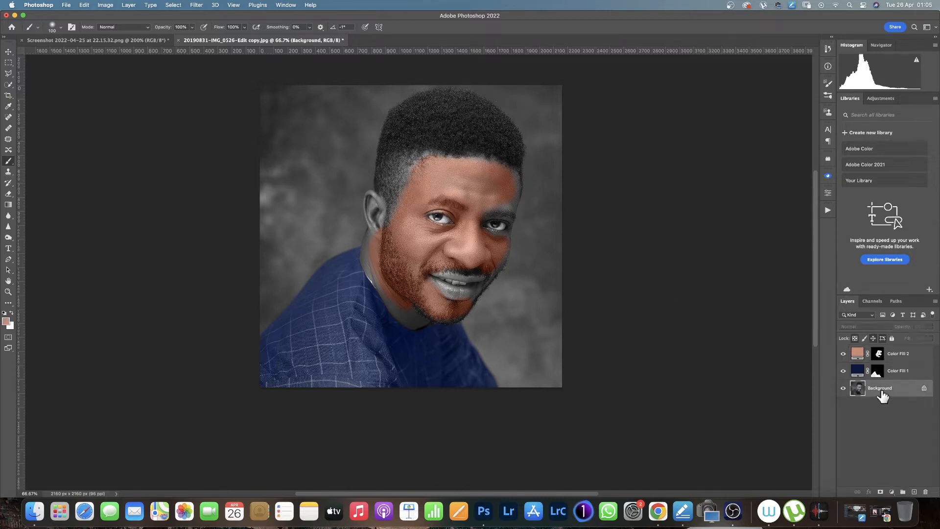
click(9, 85)
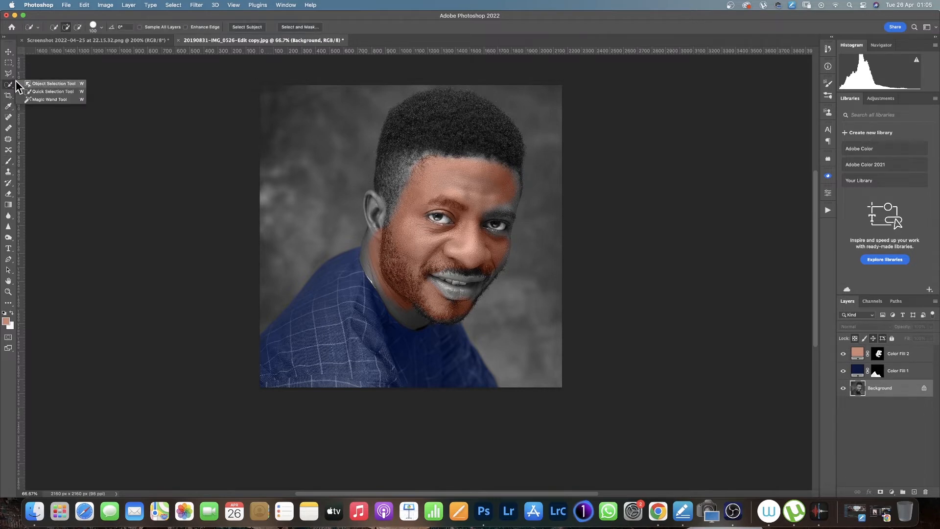
click(57, 93)
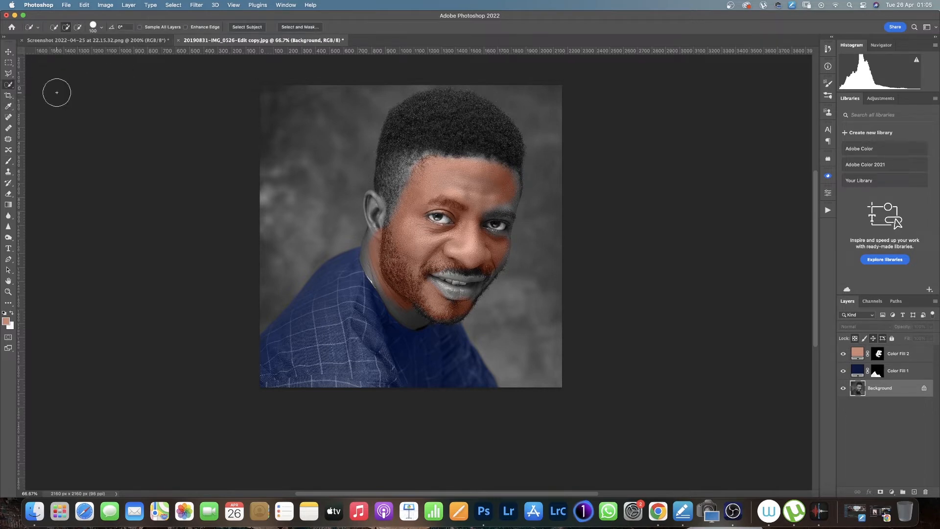
click(246, 28)
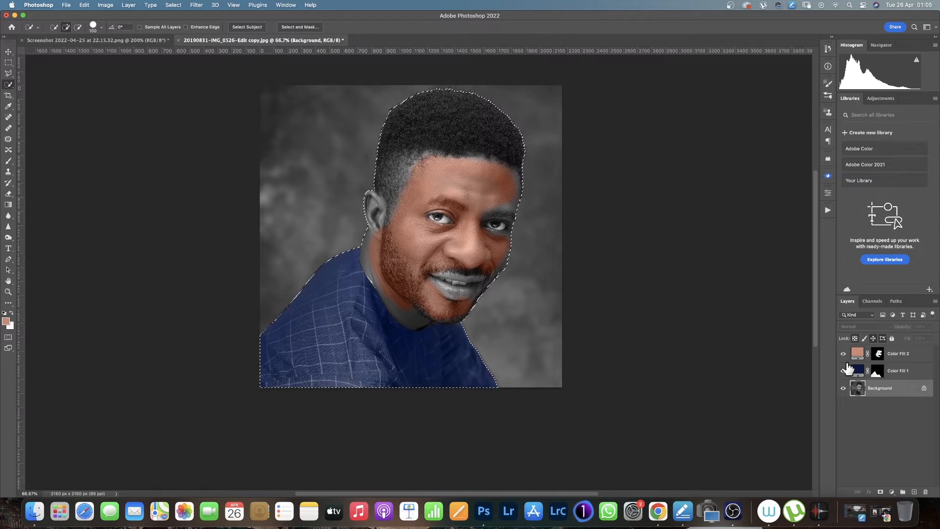
Step: Brush white on the skin-tone fill's mask over the remaining face, lips, ear and upper neck, inside the subject selection
click(878, 358)
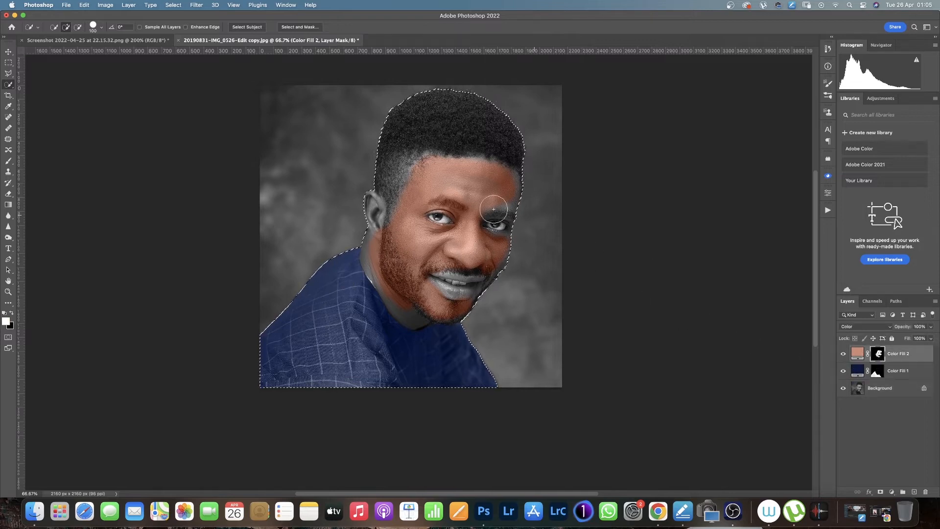
click(8, 161)
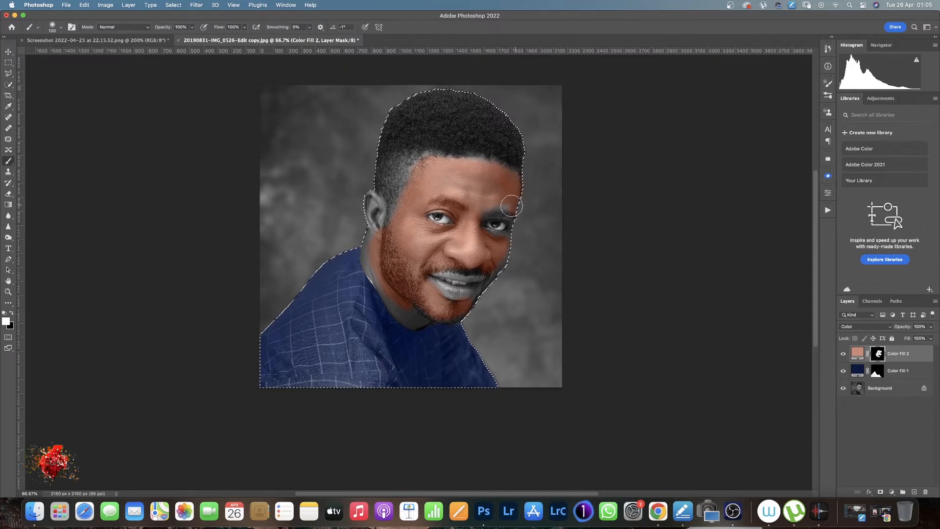
mouse_move(503, 209)
mouse_down()
mouse_move(483, 220)
mouse_move(493, 236)
mouse_move(507, 232)
mouse_up()
mouse_move(494, 277)
mouse_down()
mouse_move(471, 301)
mouse_move(435, 305)
mouse_move(451, 312)
mouse_move(437, 315)
mouse_move(404, 300)
mouse_move(375, 205)
mouse_move(368, 249)
mouse_move(373, 241)
mouse_move(384, 249)
mouse_move(388, 216)
mouse_move(424, 161)
mouse_move(508, 171)
mouse_move(509, 191)
mouse_move(473, 219)
mouse_up()
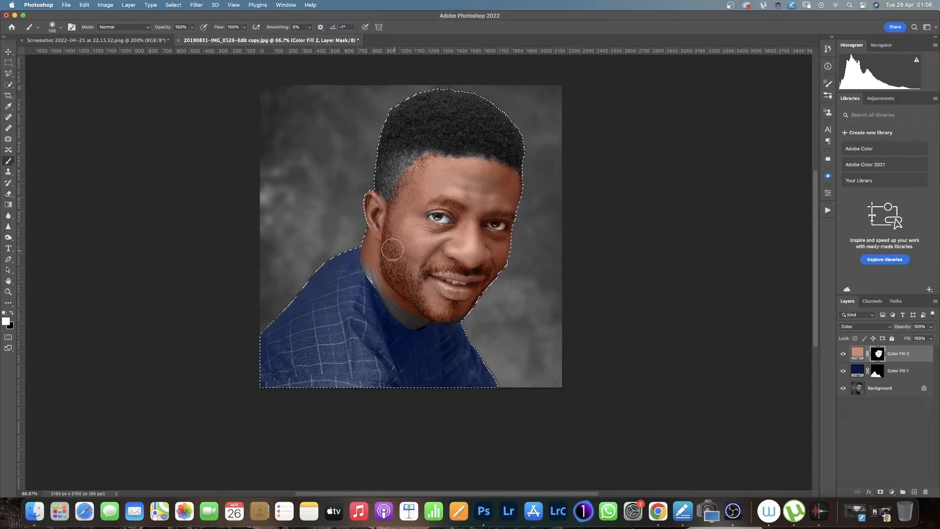
mouse_move(366, 257)
mouse_down()
mouse_move(390, 290)
mouse_move(388, 267)
mouse_up()
Step: Fill in the lower neck along the shirt collar on the skin-tone fill's mask with a much smaller white brush
key(super+equal)
key(super+equal)
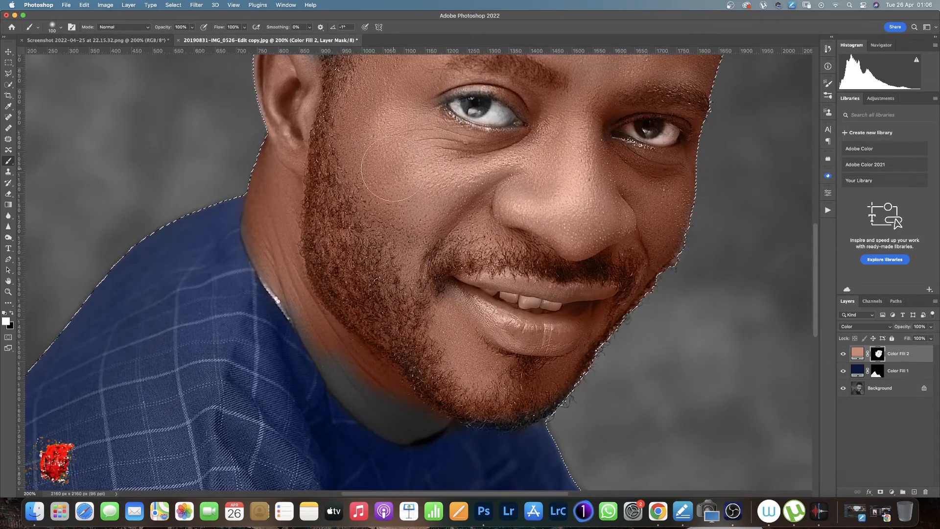
key(bracketleft)
key(bracketleft)
key(bracketleft)
key(bracketleft)
key(bracketleft)
key(bracketleft)
key(bracketleft)
key(bracketleft)
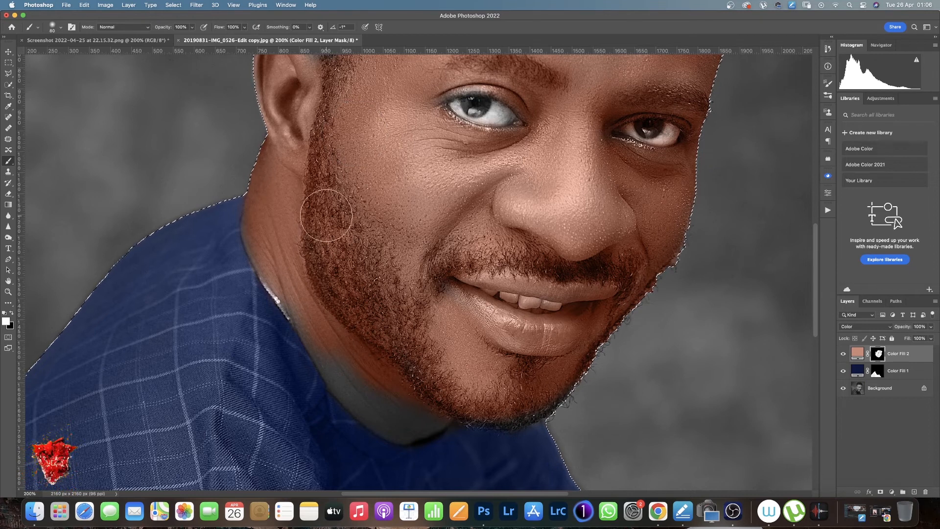
key(bracketleft)
key(bracketleft)
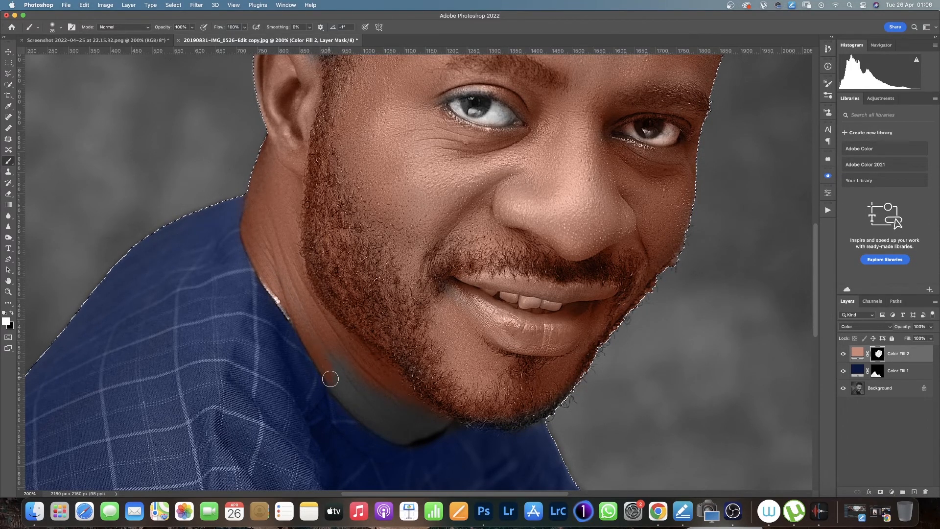
mouse_move(348, 402)
mouse_down()
mouse_move(361, 414)
mouse_move(340, 393)
mouse_up()
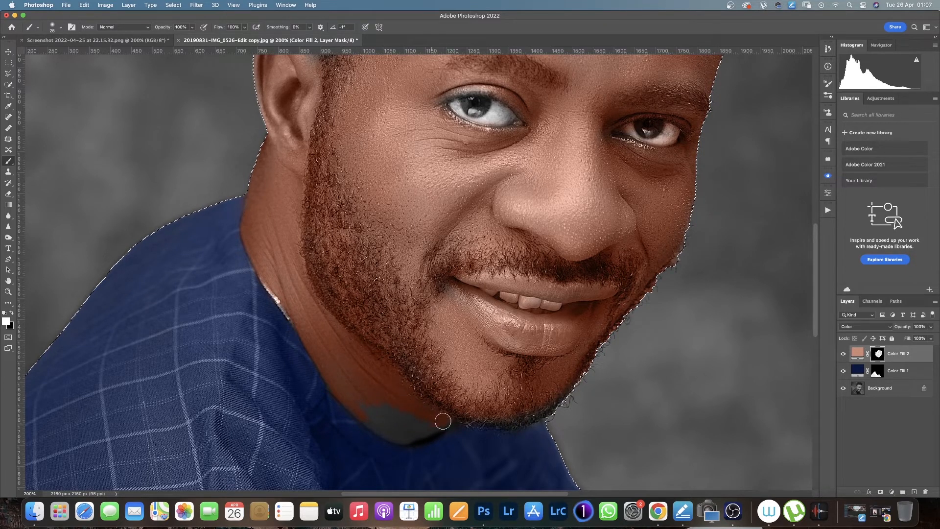
drag(417, 435, 378, 433)
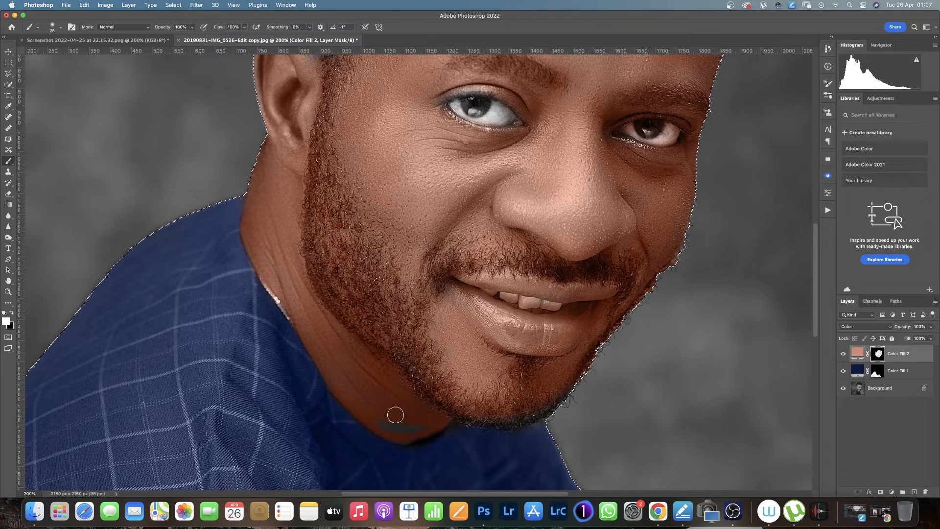
mouse_move(422, 426)
mouse_down()
mouse_move(389, 428)
mouse_move(404, 429)
mouse_up()
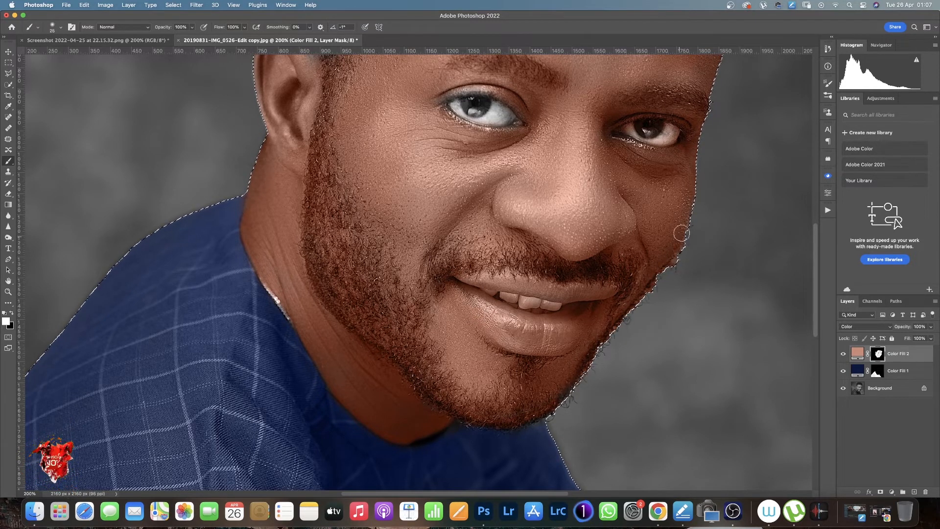
Step: Brush white on the skin-tone fill's mask over the temple, sideburn and forehead hairline, varying the brush size to fit each area
scroll(314, 158, up, 5)
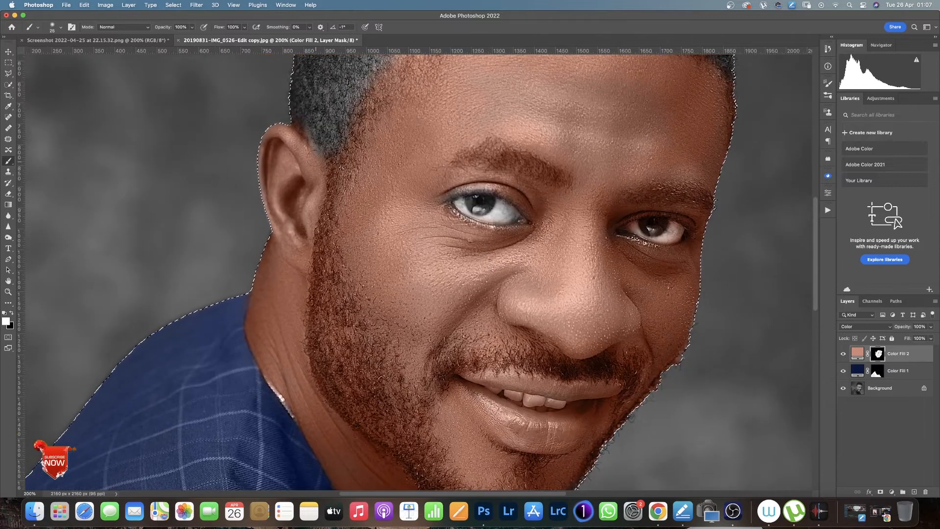
mouse_move(445, 86)
mouse_down()
mouse_move(411, 178)
mouse_move(386, 214)
mouse_up()
key(bracketright)
key(bracketright)
key(bracketright)
key(bracketright)
key(bracketright)
key(bracketright)
key(bracketright)
key(bracketright)
mouse_move(593, 174)
mouse_down()
mouse_move(568, 158)
mouse_move(422, 148)
mouse_move(348, 160)
mouse_move(356, 144)
mouse_move(267, 170)
mouse_move(248, 190)
mouse_move(244, 216)
mouse_move(276, 191)
mouse_move(280, 245)
mouse_move(255, 258)
mouse_move(302, 198)
mouse_move(400, 151)
mouse_up()
key(bracketleft)
key(bracketleft)
key(bracketleft)
key(bracketleft)
key(bracketleft)
key(bracketleft)
key(bracketleft)
key(bracketleft)
mouse_move(443, 357)
mouse_down()
mouse_move(397, 344)
mouse_move(391, 324)
mouse_move(435, 317)
mouse_move(468, 343)
mouse_up()
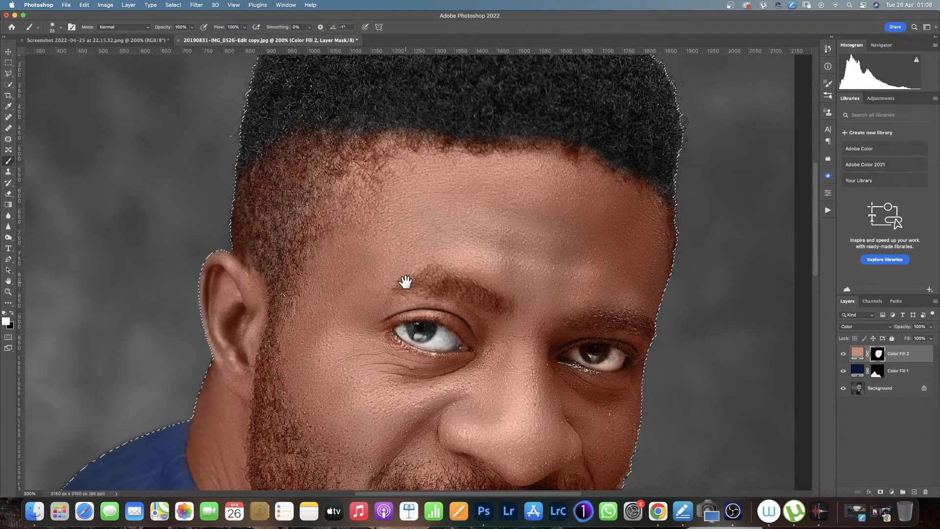
scroll(407, 282, down, 10)
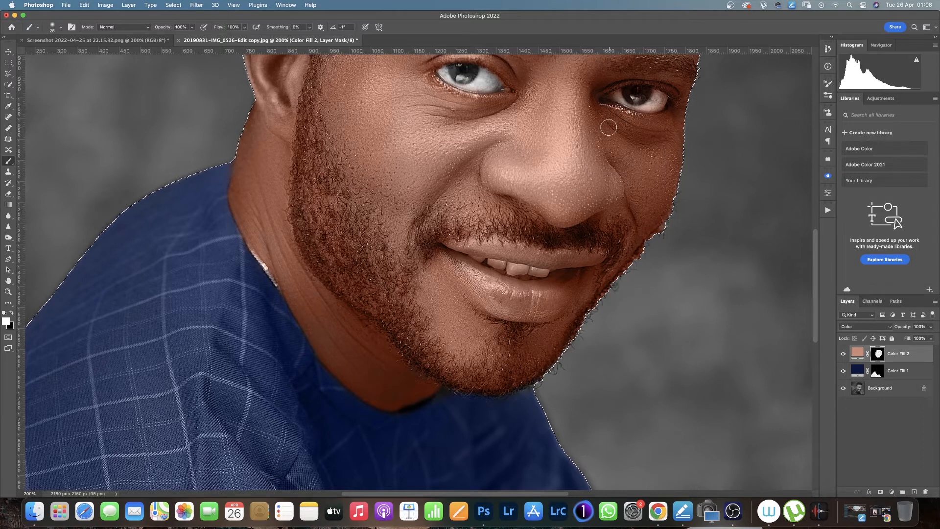
Step: Even out the faded skin-tone patches on the forehead and face by brushing white on the fill's mask with a larger brush
key(super+minus)
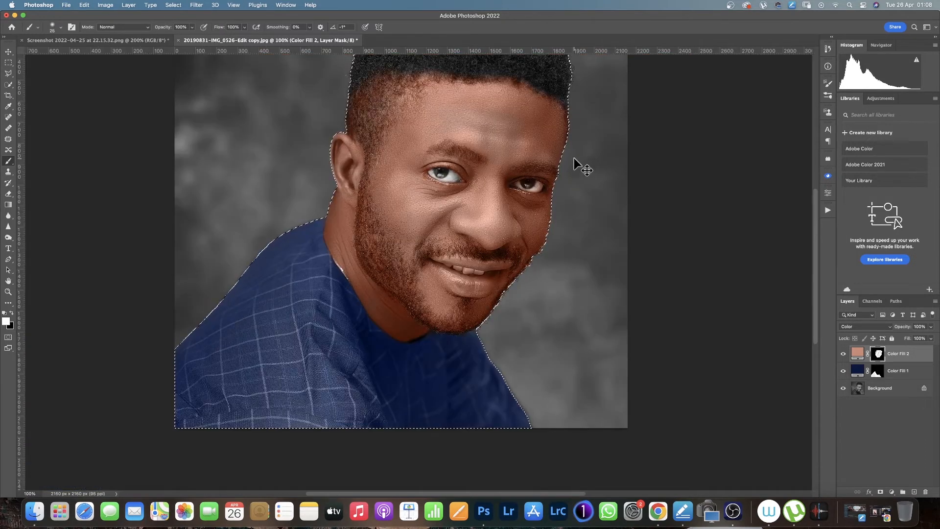
key(super+minus)
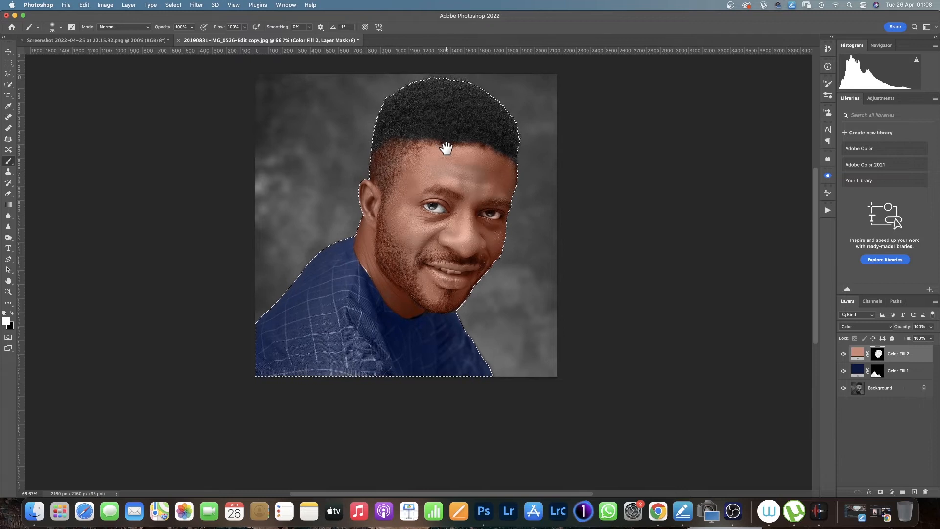
drag(446, 149, 401, 212)
key(bracketright)
key(bracketright)
key(bracketright)
key(bracketright)
key(bracketright)
key(bracketright)
key(bracketright)
key(bracketright)
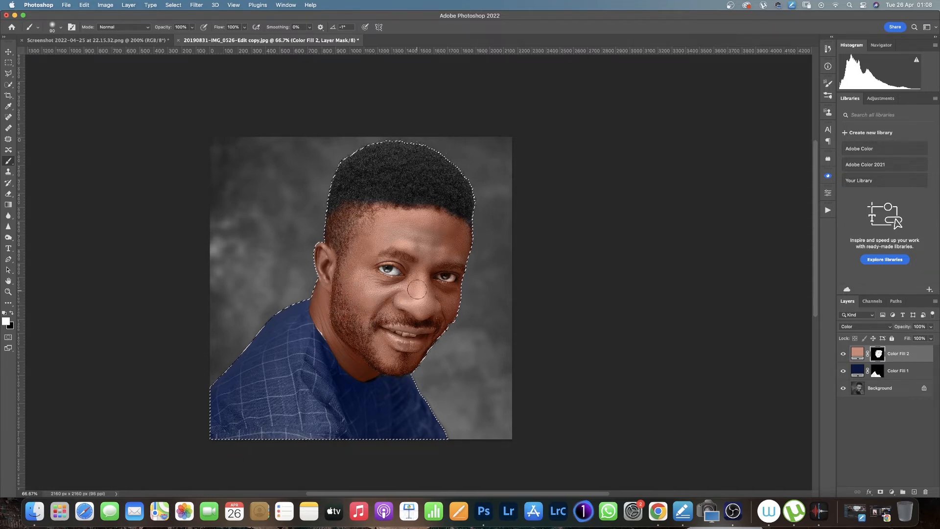
key(bracketright)
key(bracketright)
key(bracketright)
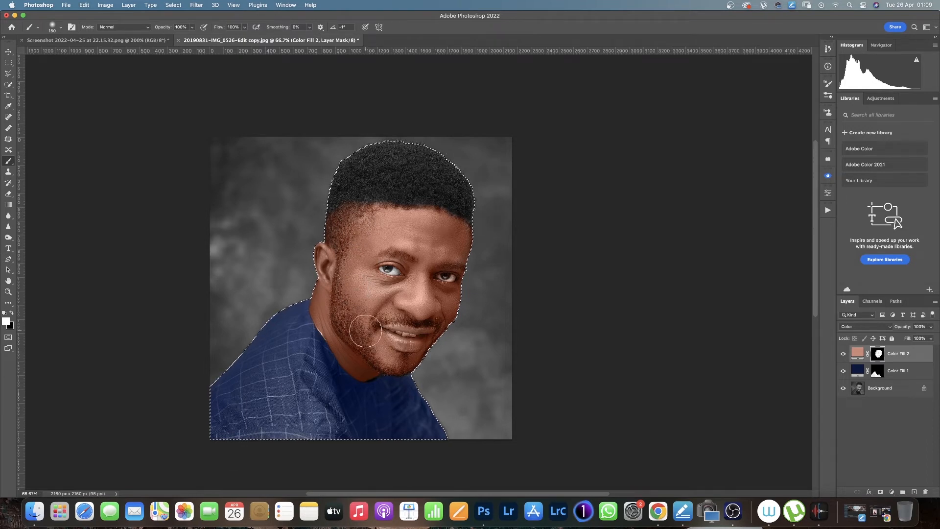
key(bracketleft)
key(bracketleft)
key(bracketleft)
key(bracketleft)
key(bracketleft)
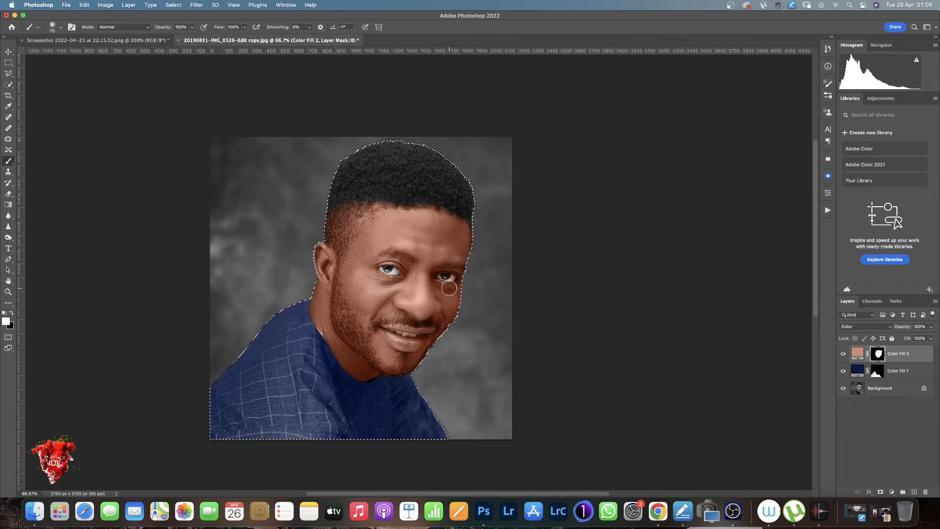
Step: Remove the skin tone from the brownish eye with a small black brush on the mask, and clear the subject selection
key(super+plus)
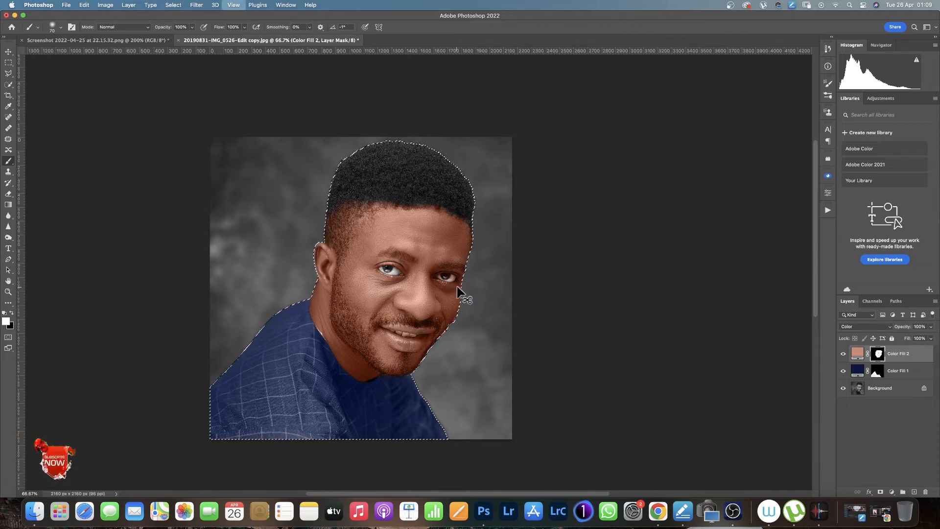
key(super+plus)
key(super+plus)
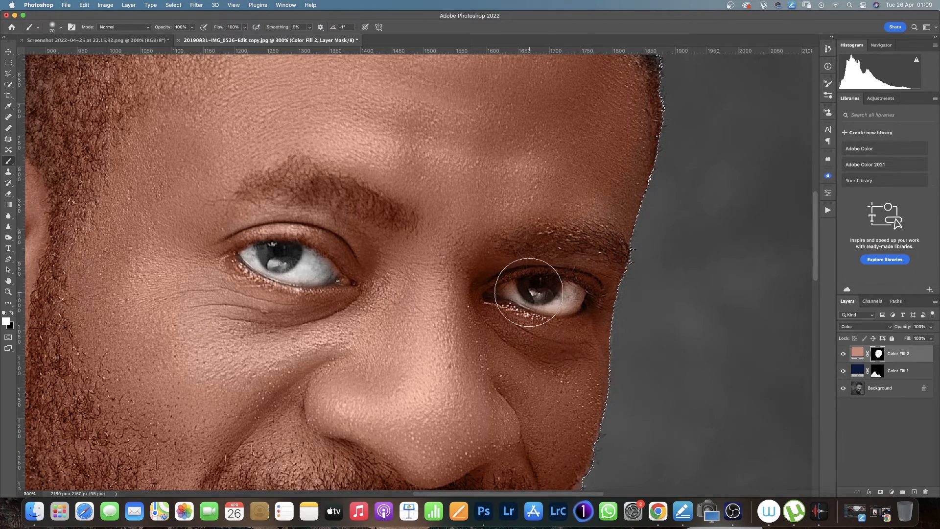
key(x)
key(bracketleft)
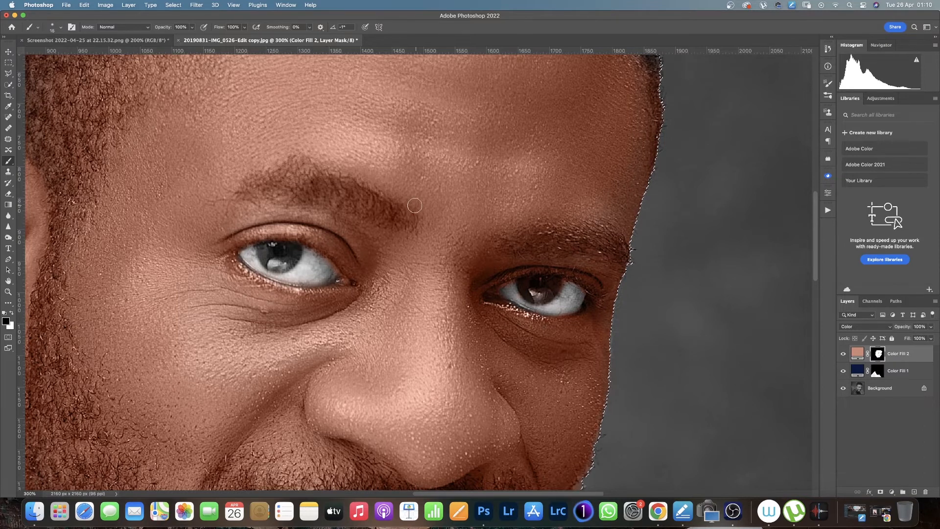
scroll(466, 237, down, 10)
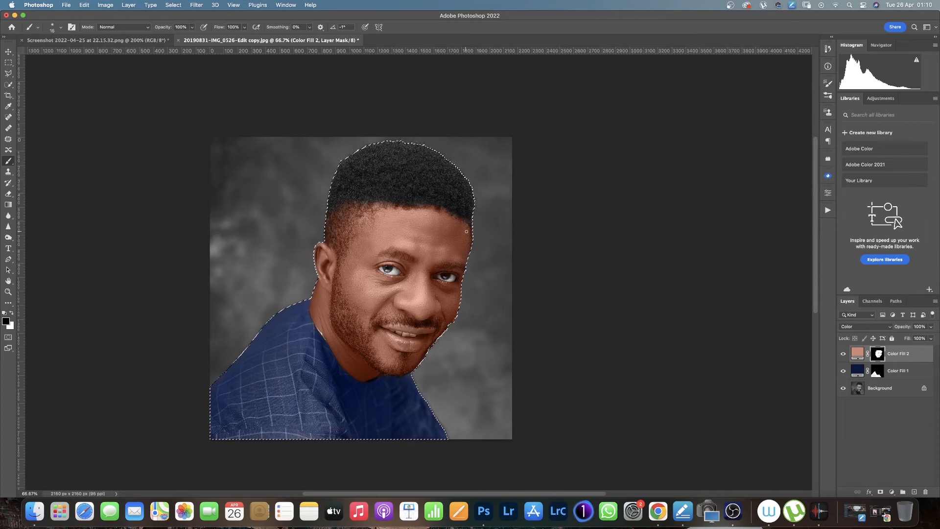
key(super+d)
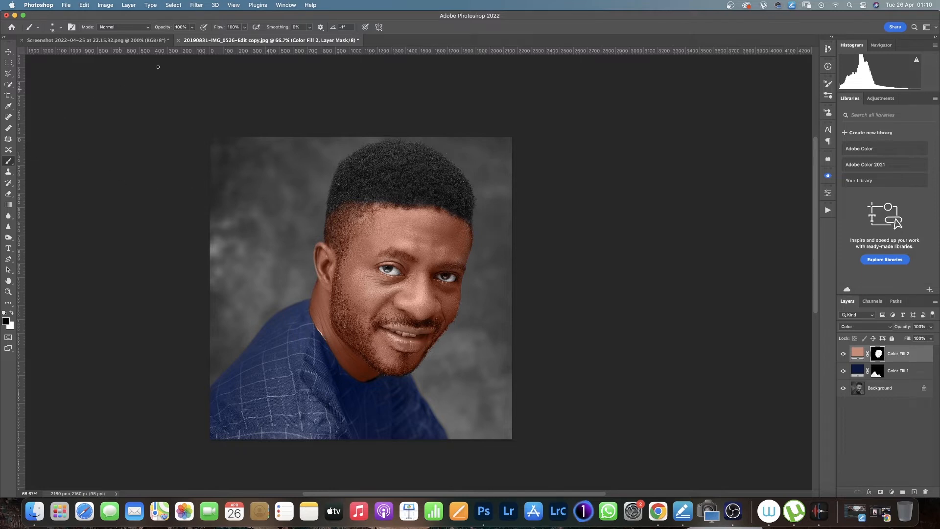
Step: Soften the skin tone along the hairline on its mask with a 250 px brush at 30% flow, using black, then white over the forehead
click(244, 28)
drag(222, 39, 217, 39)
click(377, 208)
key(bracketright)
key(bracketright)
key(bracketright)
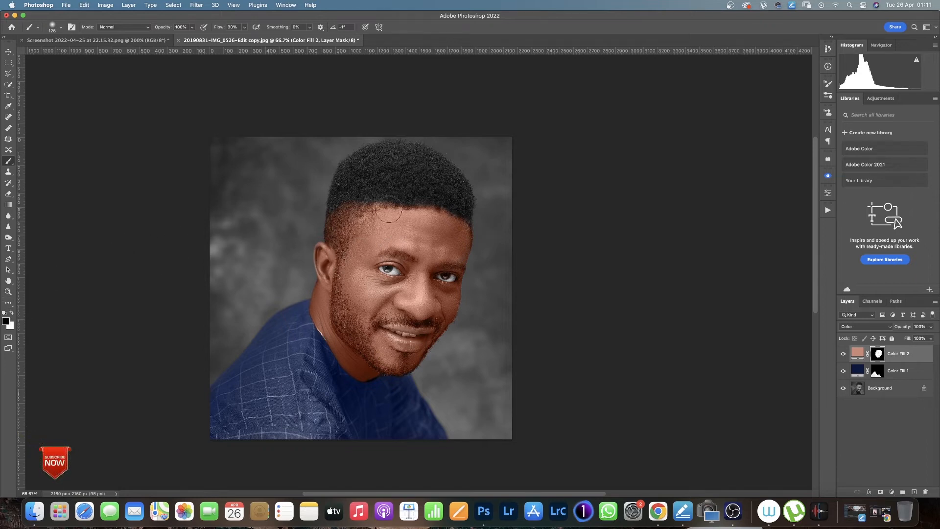
key(bracketright)
key(bracketright)
key(bracketright)
key(bracketright)
mouse_move(388, 201)
mouse_down()
mouse_move(450, 203)
mouse_move(457, 215)
mouse_move(398, 198)
mouse_move(411, 198)
mouse_move(357, 201)
mouse_move(375, 196)
mouse_move(357, 227)
mouse_move(340, 215)
mouse_up()
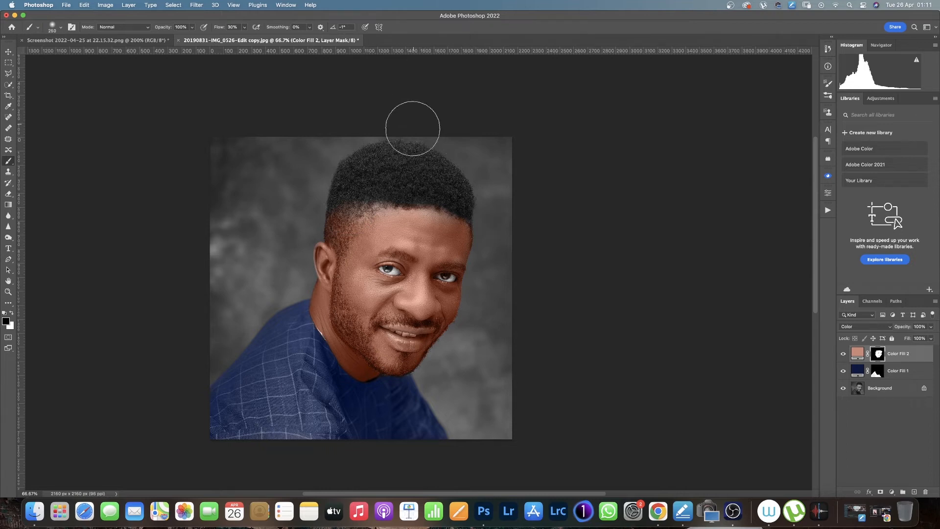
key(x)
mouse_move(359, 222)
mouse_down()
mouse_move(414, 224)
mouse_move(428, 240)
mouse_move(456, 228)
mouse_up()
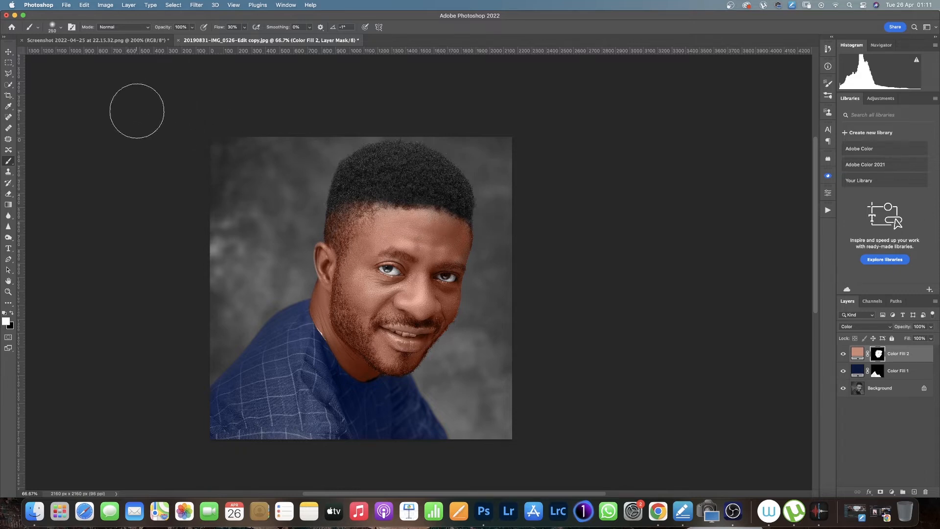
Step: Add a Hue/Saturation adjustment layer with Colorize enabled and the hue shifted slightly toward brown, and invert its mask to black
click(12, 52)
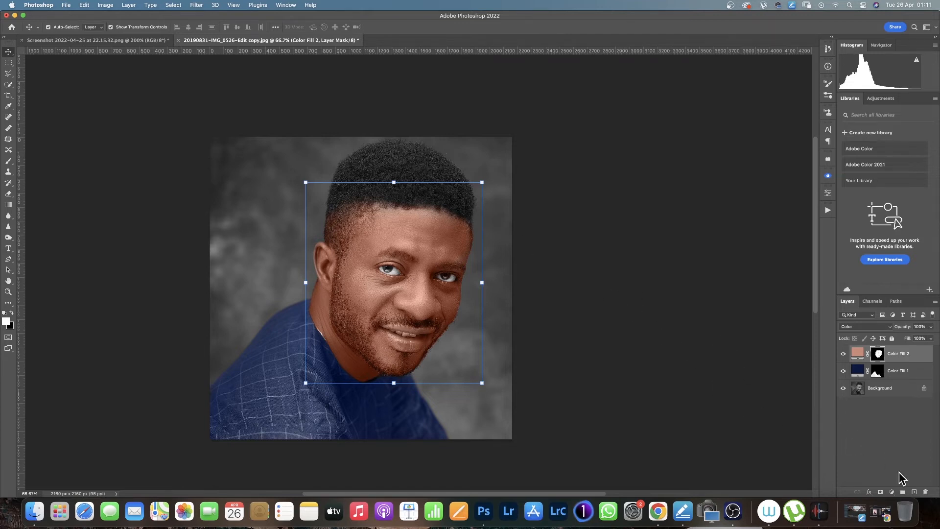
click(892, 492)
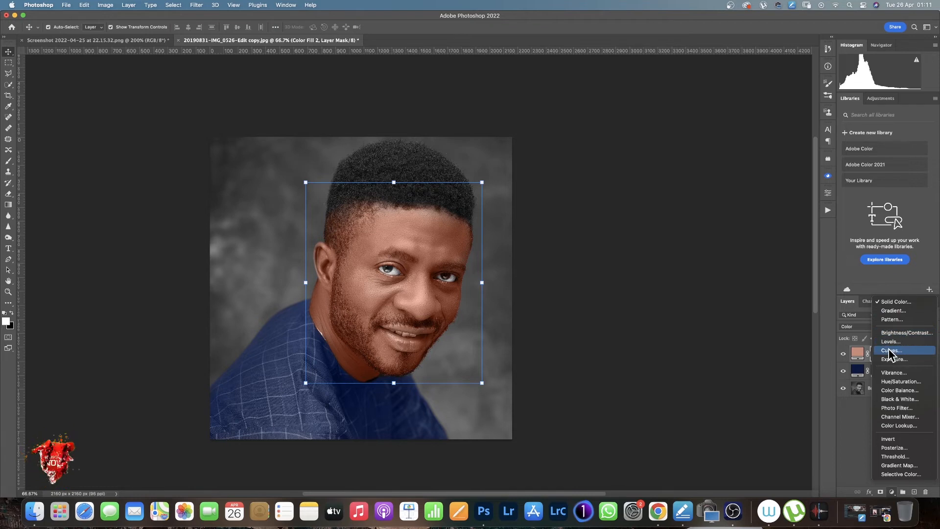
click(897, 382)
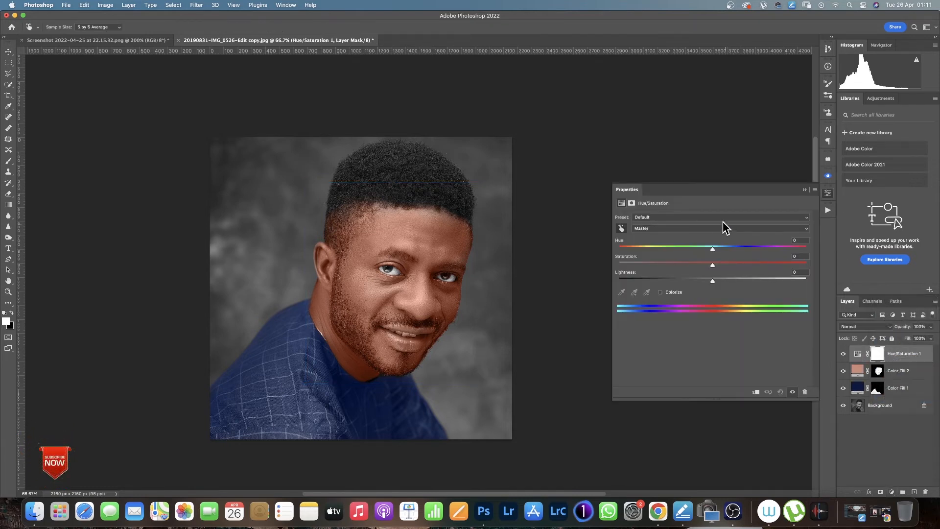
click(660, 293)
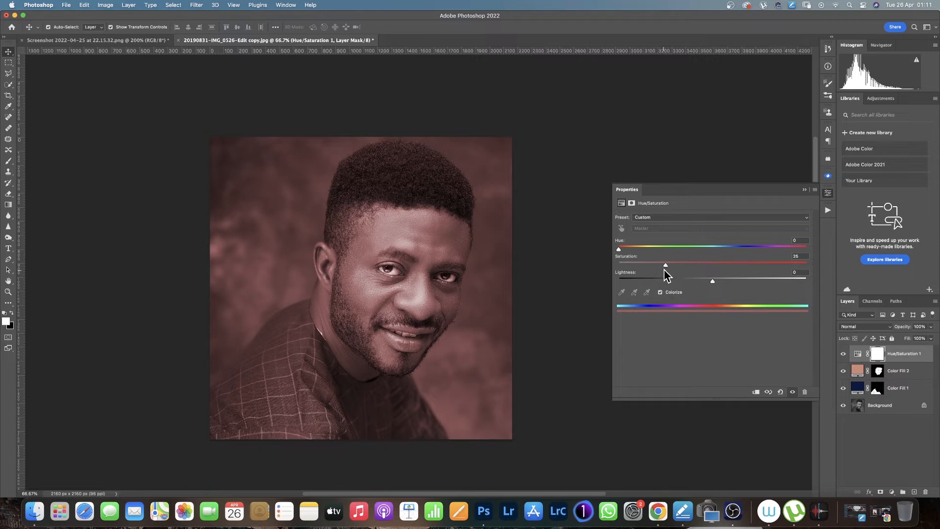
drag(619, 249, 623, 249)
click(805, 190)
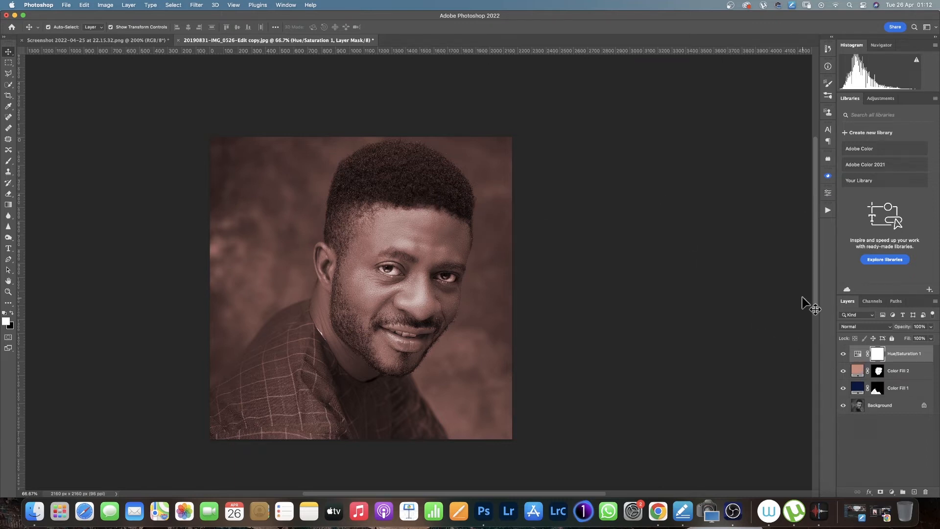
key(super+i)
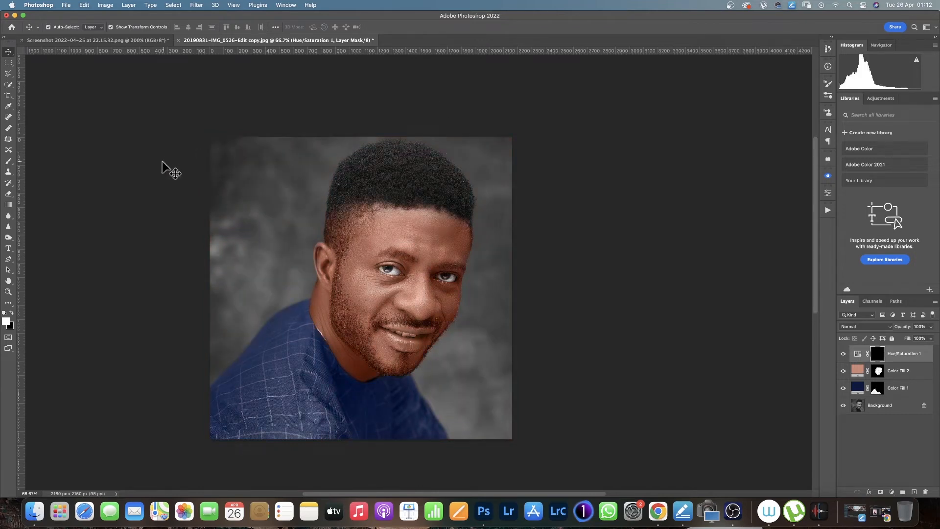
Step: Select the man on the Background layer using Select Subject from the Quick Selection tool
click(10, 163)
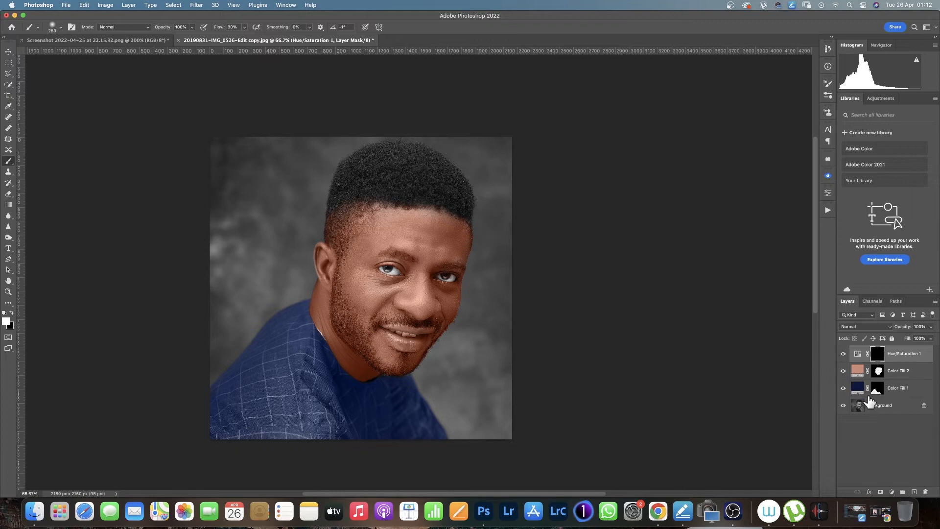
click(868, 406)
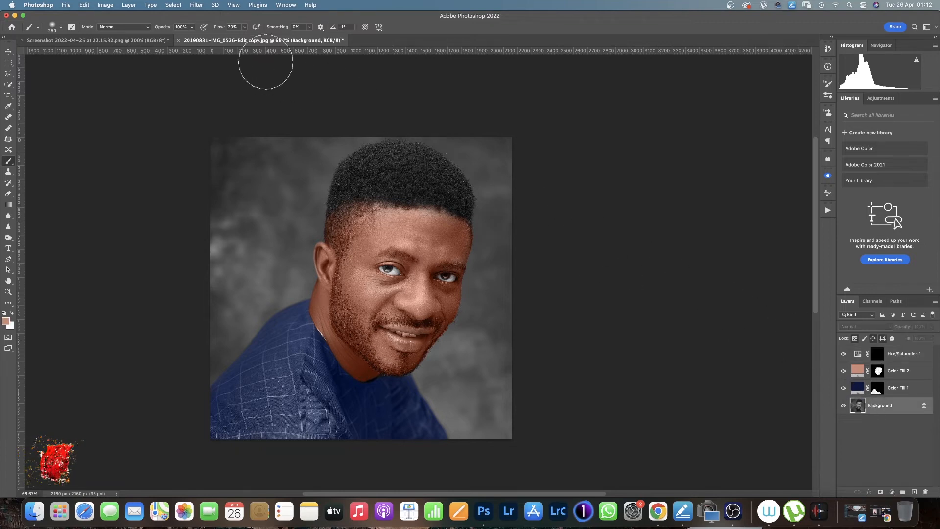
click(8, 84)
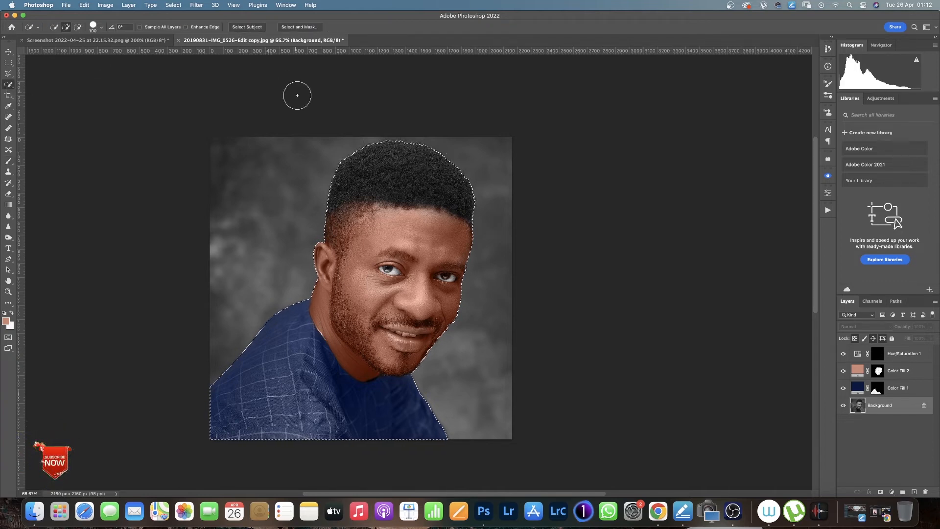
Step: Brush white over the hair on the Hue/Saturation mask inside the subject selection, adjusting the brush size, and deselect
click(878, 355)
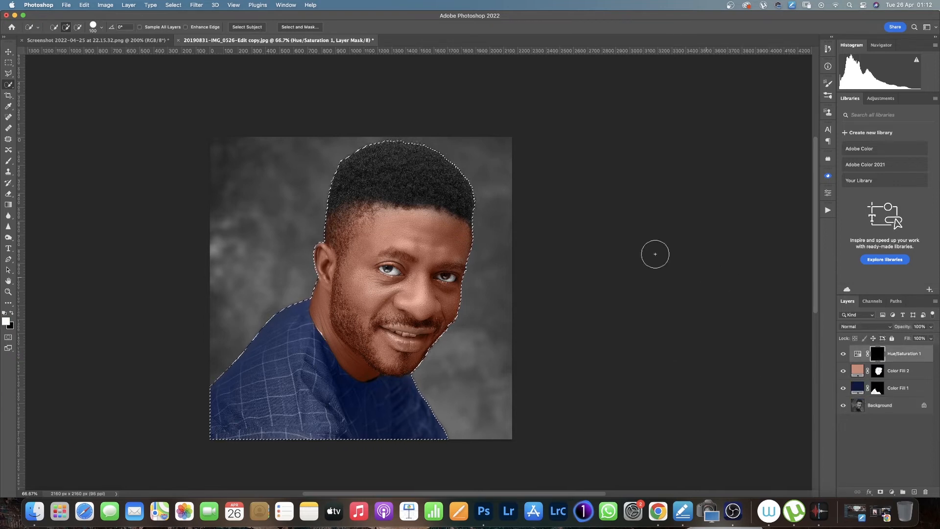
click(8, 161)
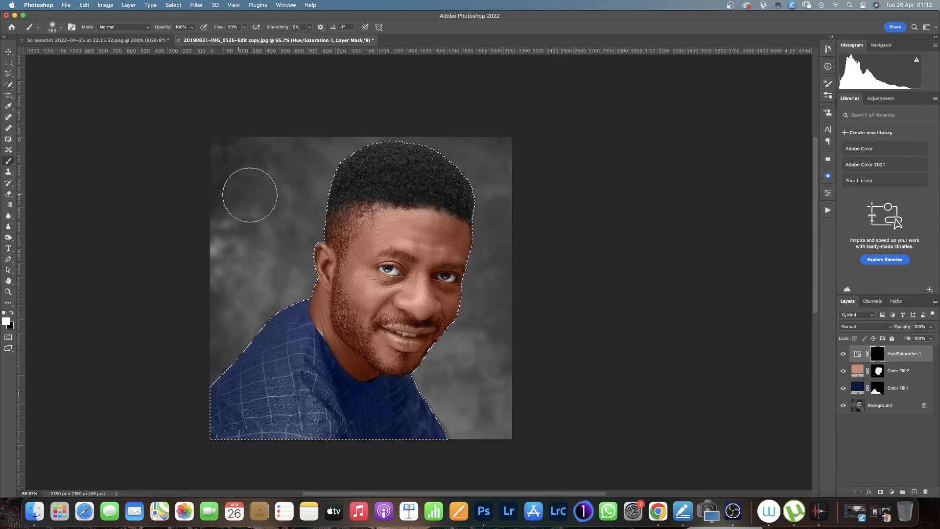
key(bracketright)
key(bracketright)
key(bracketright)
key(bracketright)
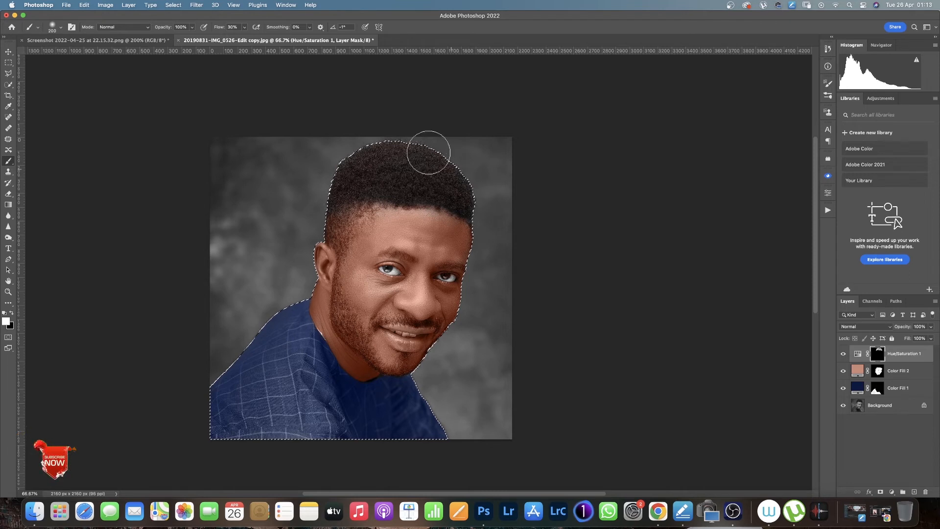
key(bracketleft)
key(bracketleft)
key(bracketleft)
key(bracketleft)
key(bracketleft)
key(bracketleft)
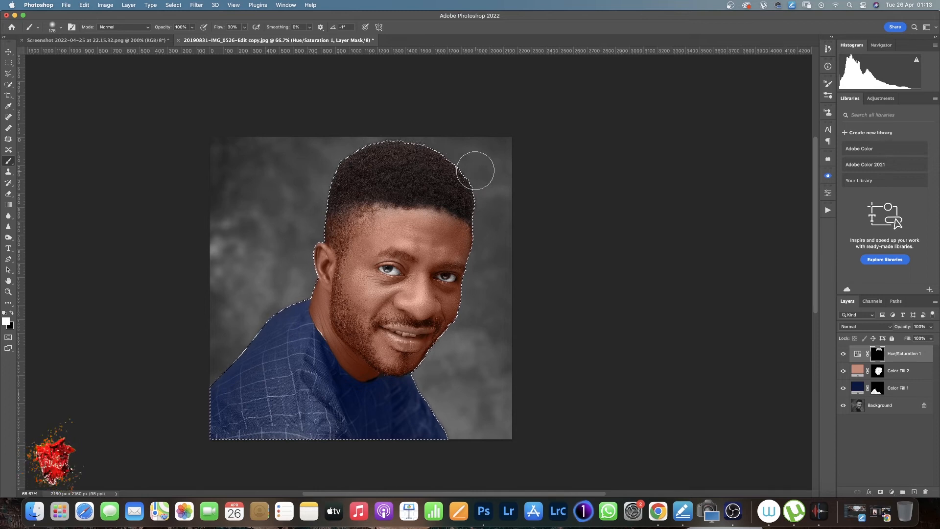
key(super+d)
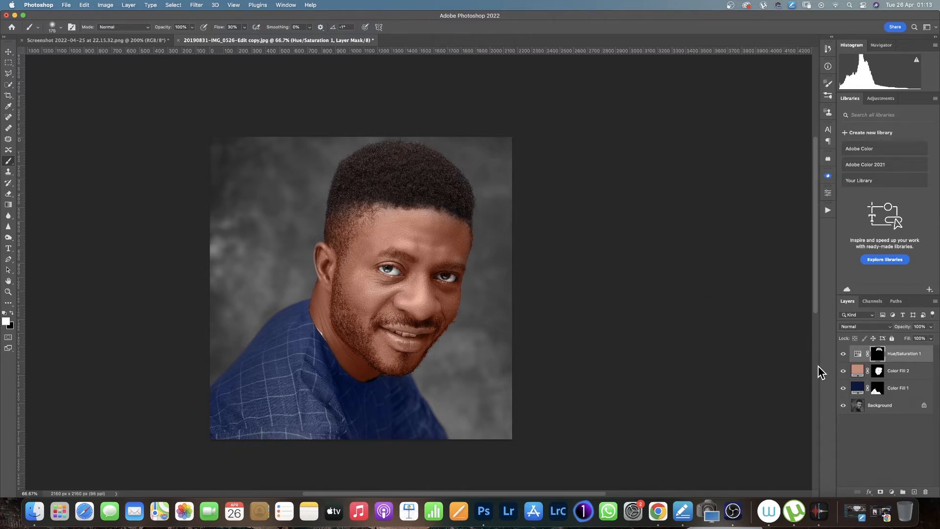
Step: Lower the opacity of the navy shirt's fill layer, Color Fill 1, to about 78%
click(902, 389)
click(931, 327)
drag(930, 338, 927, 344)
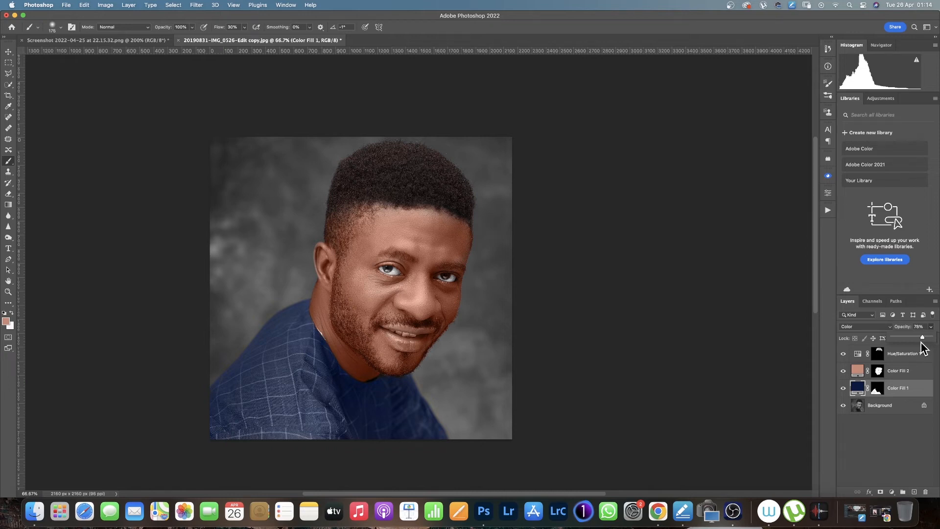
Step: Try a different opacity on the skin-tone layer, Color Fill 2, and return it to 100%
click(899, 375)
click(899, 375)
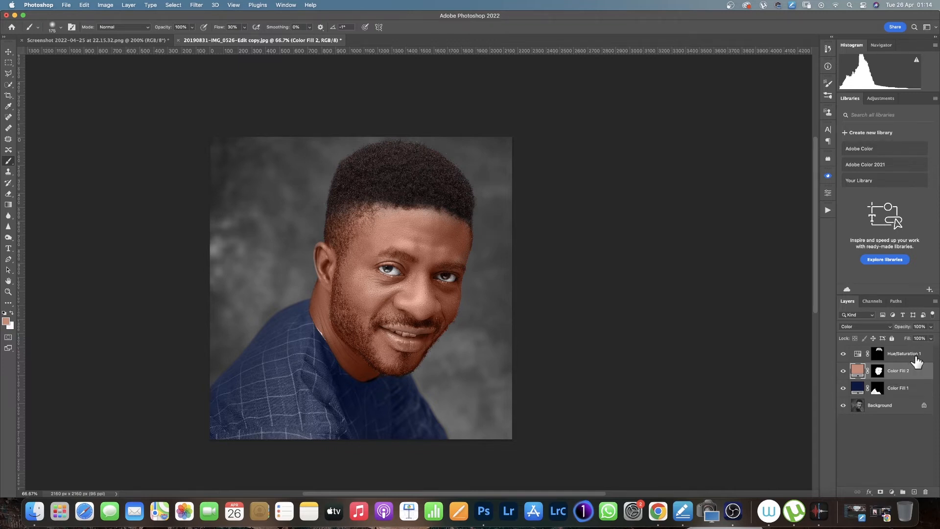
click(931, 326)
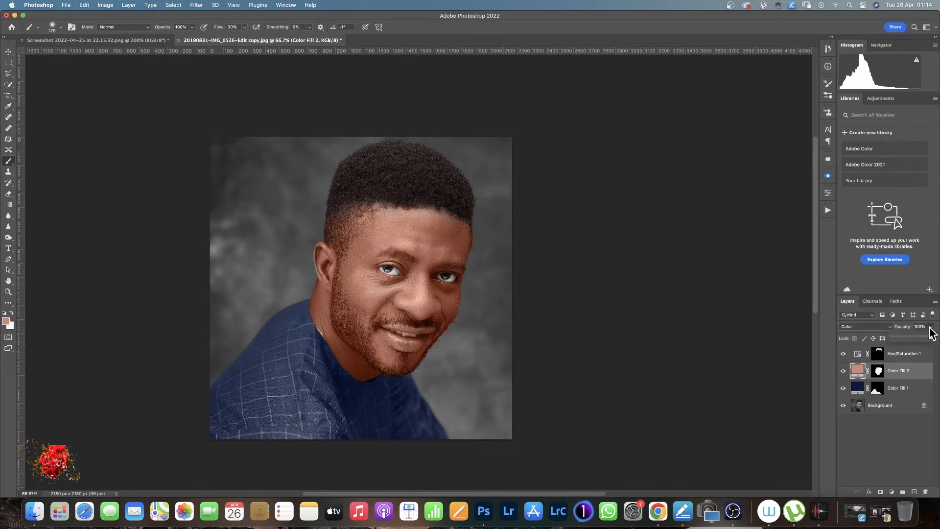
drag(927, 337, 932, 338)
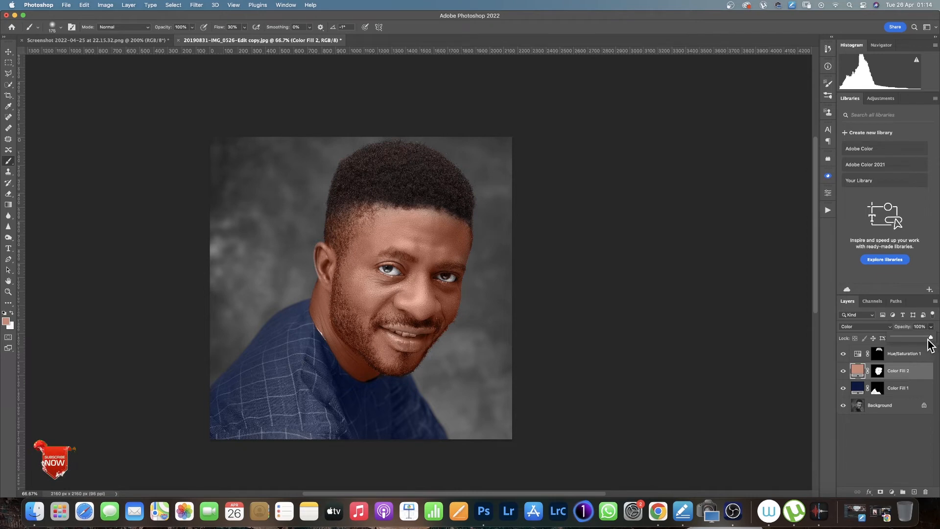
Step: Lower the opacity of the hair's Hue/Saturation 1 layer to 90%
click(903, 356)
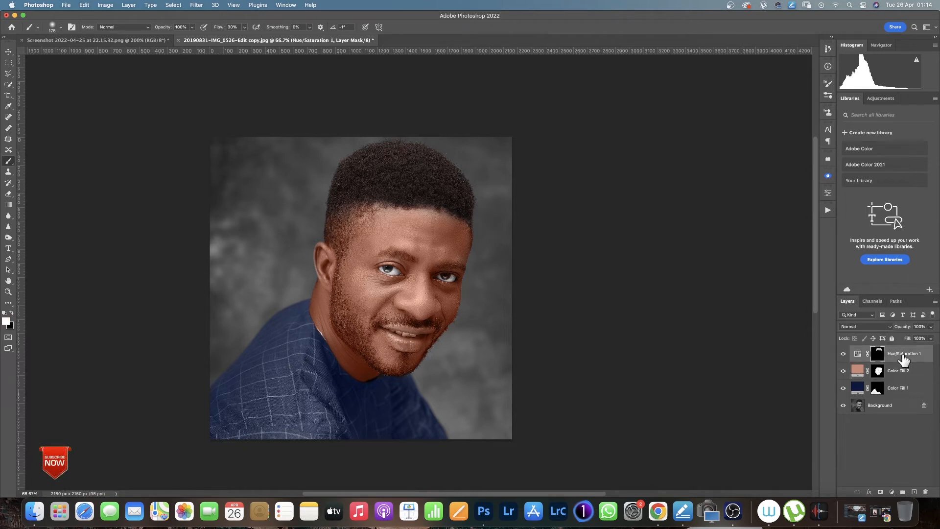
drag(930, 328, 928, 337)
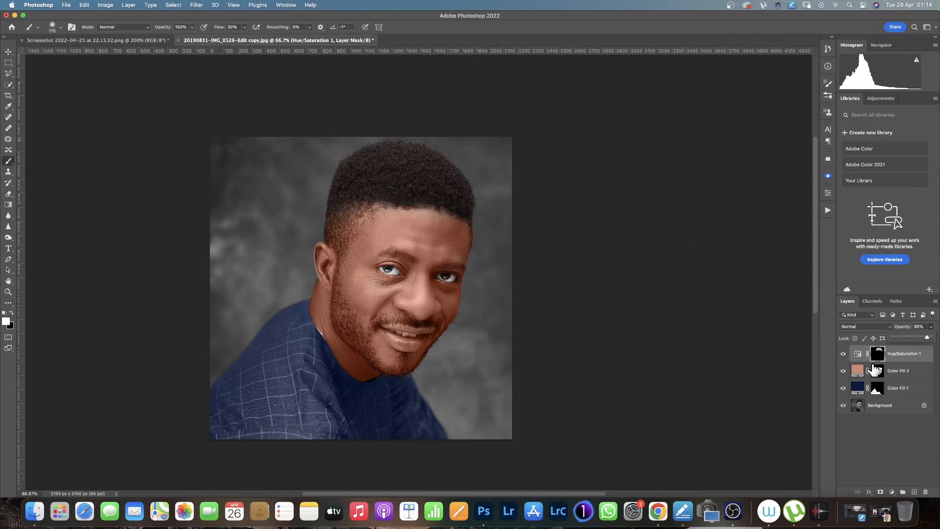
Step: Target the Color Fill 2 layer mask and shrink the brush to fit the teeth, with its flow at 100%
click(879, 373)
click(879, 373)
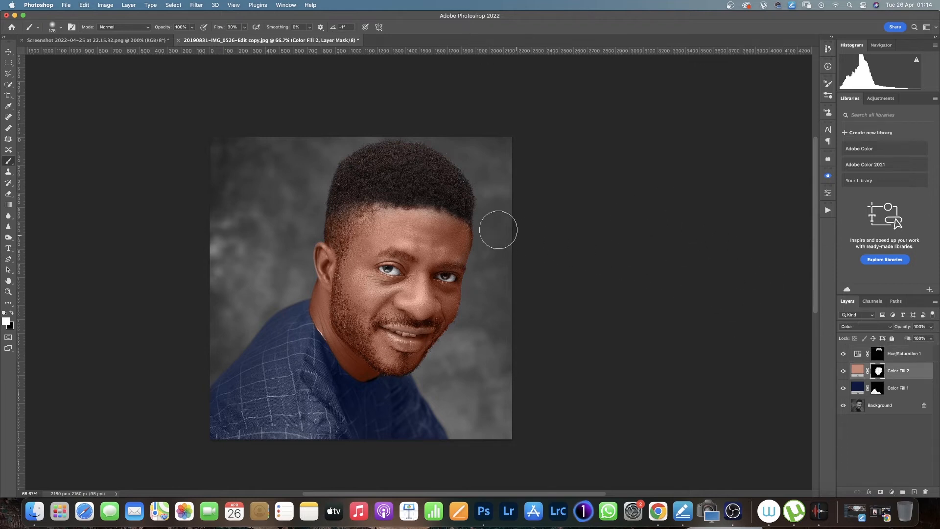
key(bracketleft)
key(bracketleft)
key(bracketleft)
key(bracketleft)
key(bracketleft)
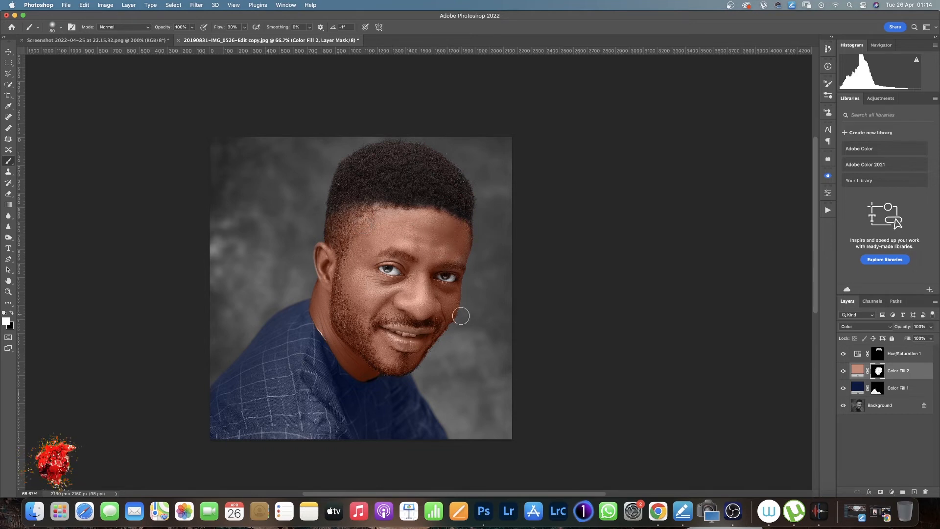
key(super+equal)
key(super+equal)
key(super+equal)
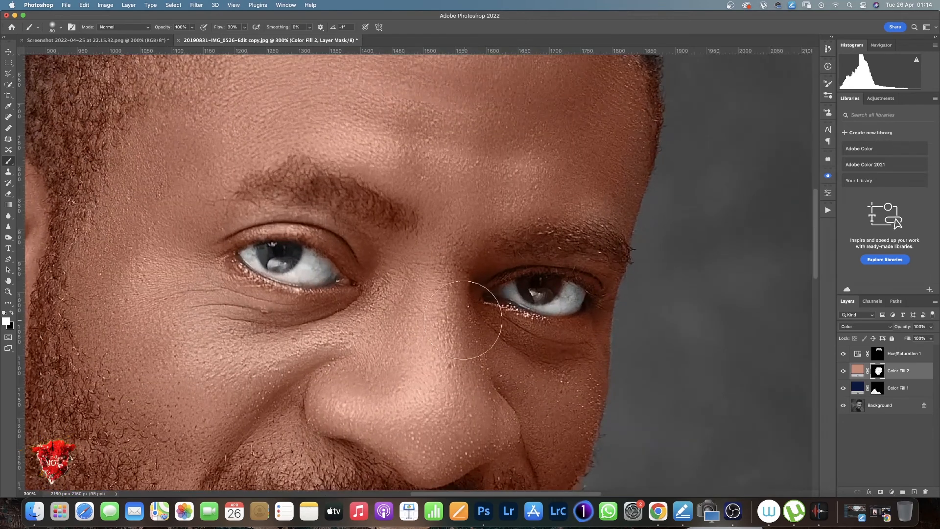
drag(447, 408, 440, 111)
drag(427, 229, 421, 168)
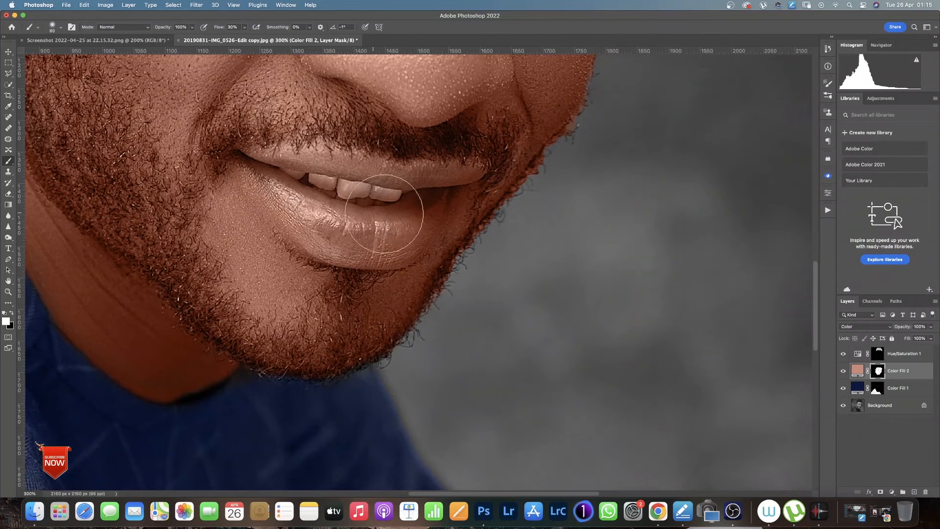
key(bracketleft)
key(bracketleft)
key(bracketleft)
key(bracketleft)
key(bracketleft)
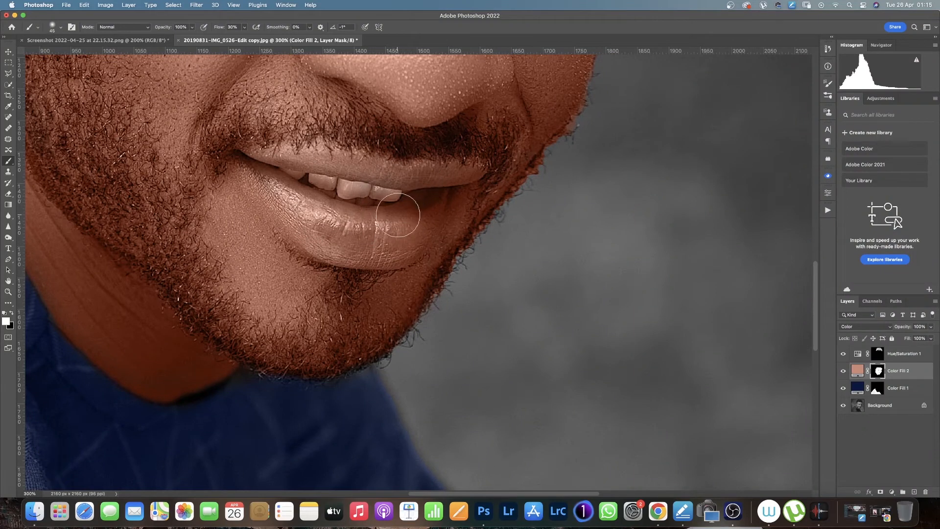
key(bracketleft)
key(bracketleft)
key(bracketleft)
click(245, 28)
drag(244, 36, 297, 40)
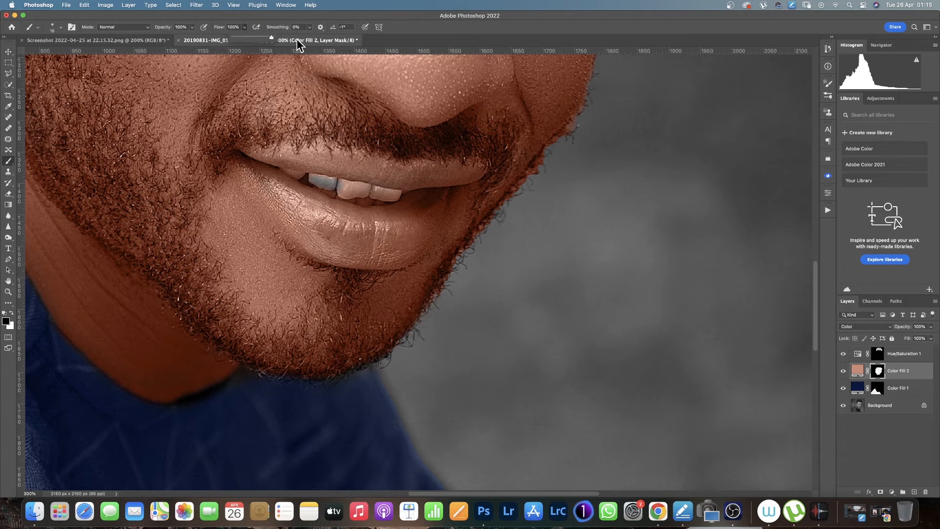
Step: Paint black over the teeth on the Color Fill 2 mask to remove their skin tint
click(332, 185)
mouse_move(373, 192)
mouse_down()
mouse_move(402, 196)
mouse_move(362, 202)
mouse_move(327, 188)
mouse_move(369, 189)
mouse_move(314, 181)
mouse_up()
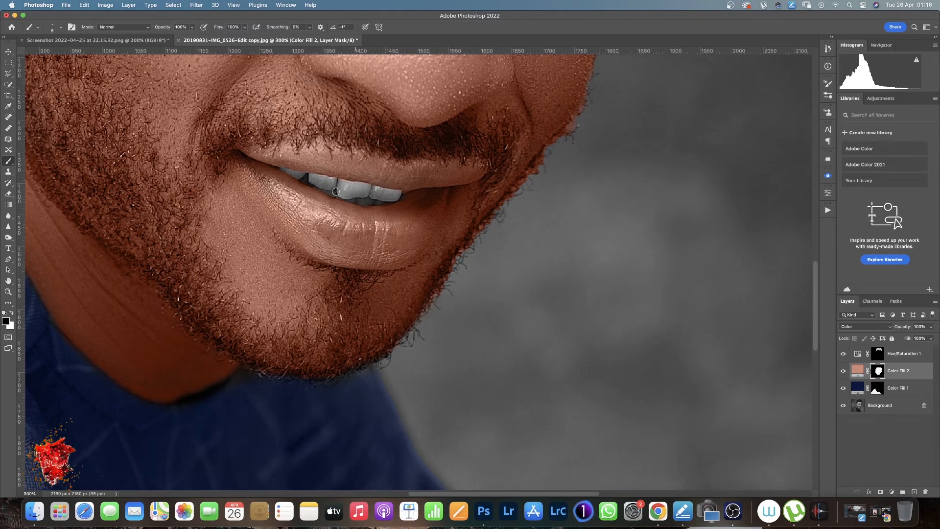
key(super+minus)
key(super+minus)
key(super+minus)
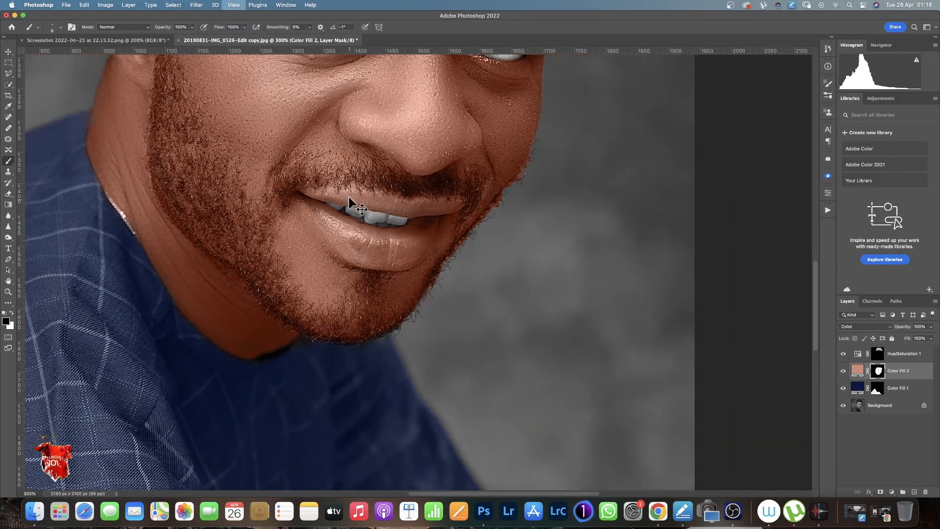
key(space)
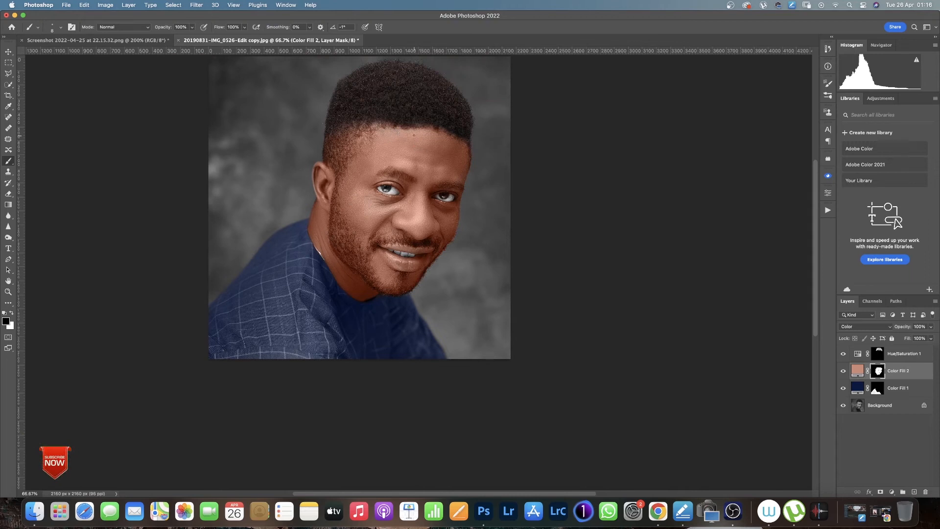
key(super+minus)
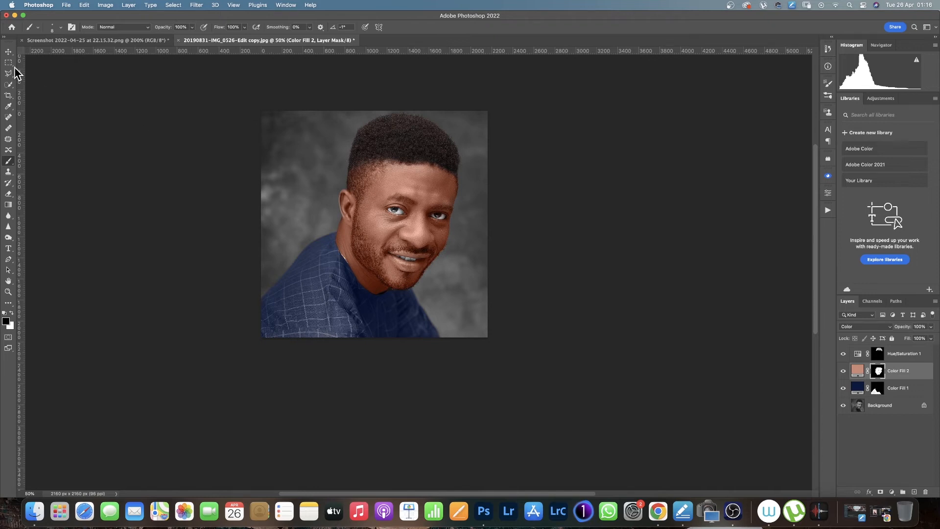
Step: Duplicate the Color Fill 2 skin layer and recolor the copy dark brown, #3e0f00, at 100% opacity
click(8, 51)
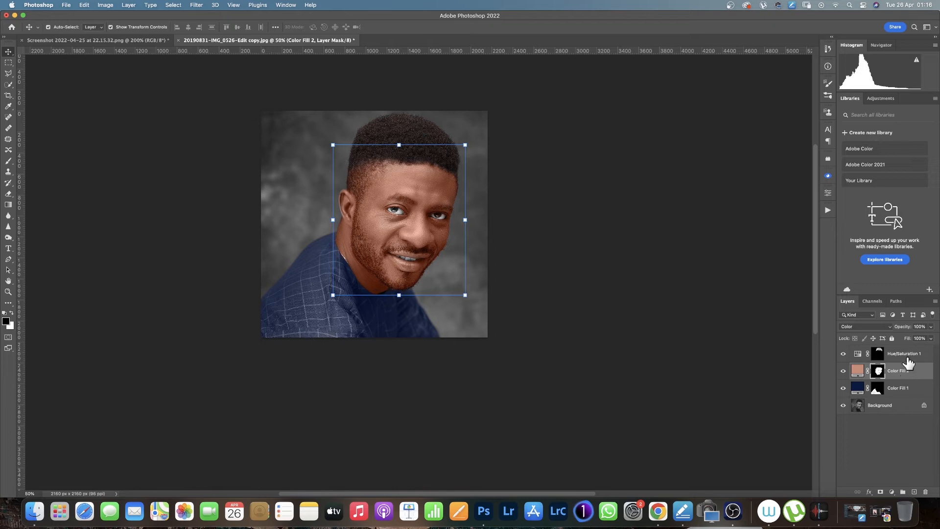
key(super+j)
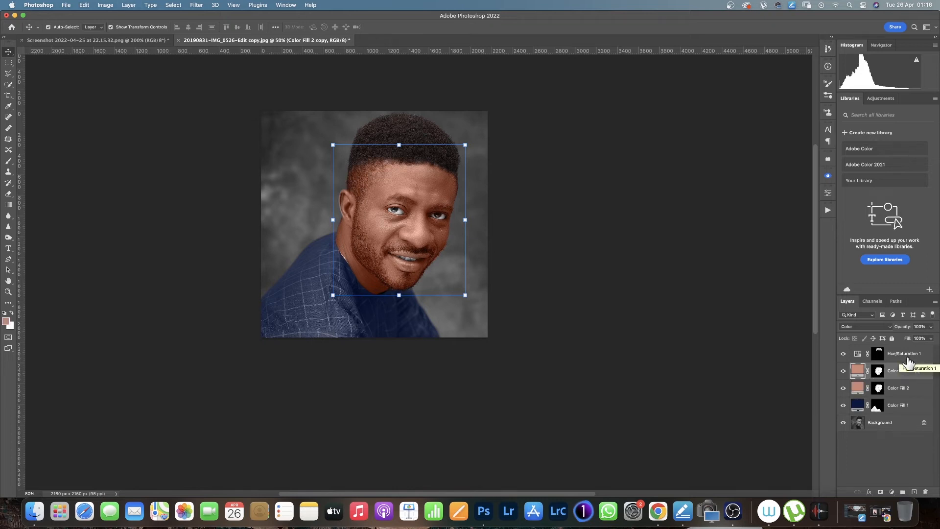
double_click(858, 373)
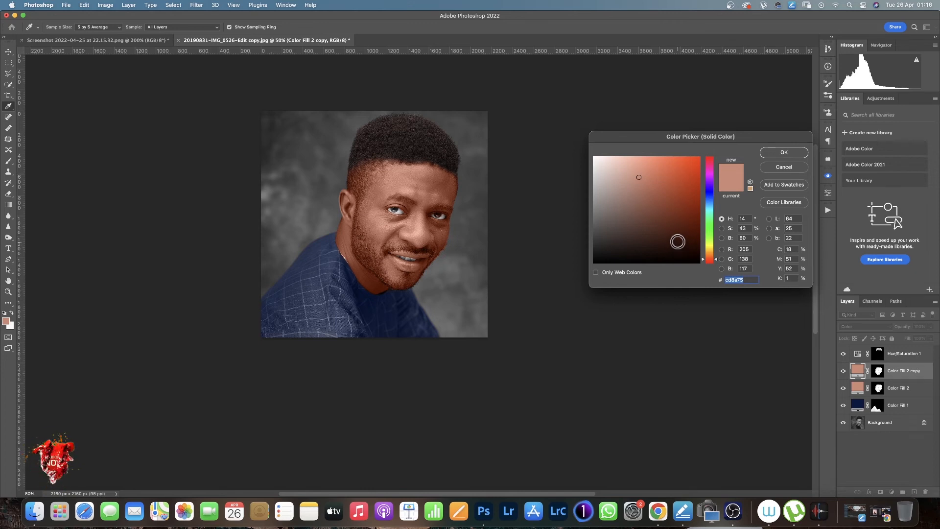
click(677, 243)
drag(678, 243, 696, 242)
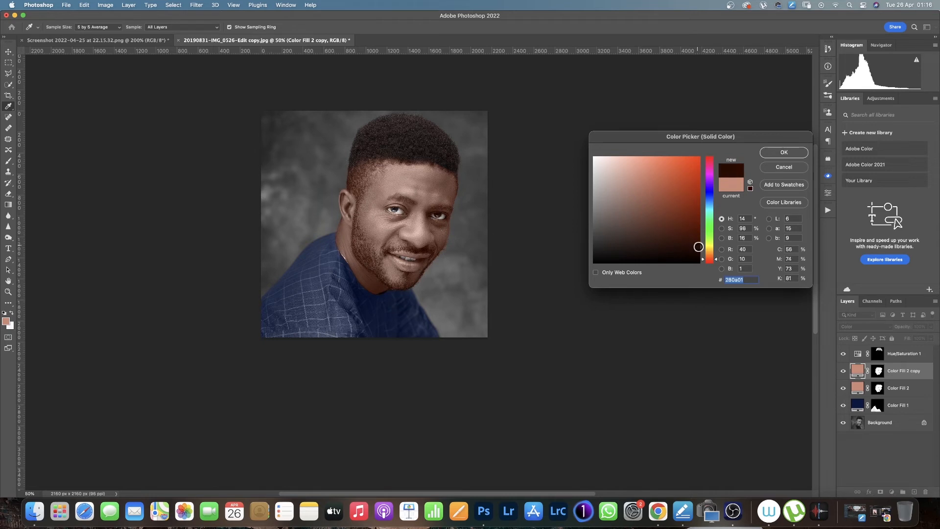
mouse_move(697, 239)
mouse_down()
mouse_move(698, 226)
mouse_move(699, 238)
mouse_up()
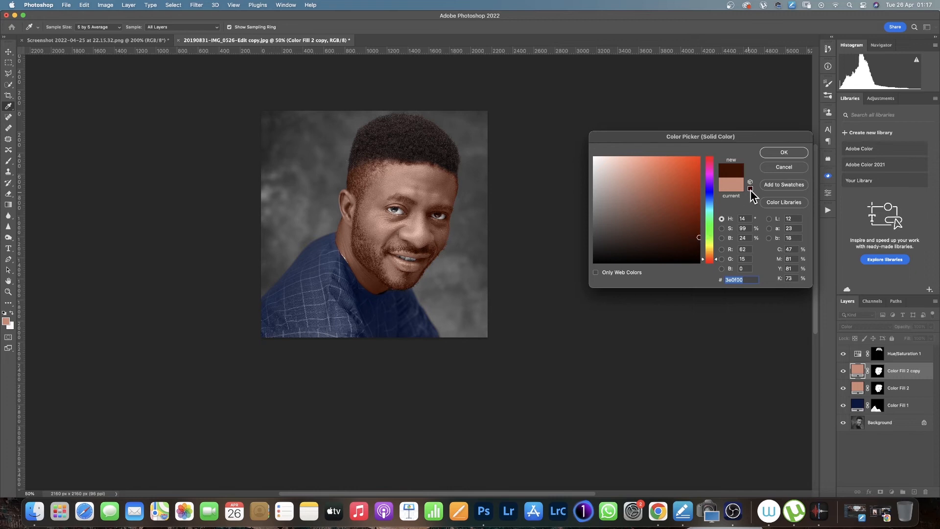
click(783, 152)
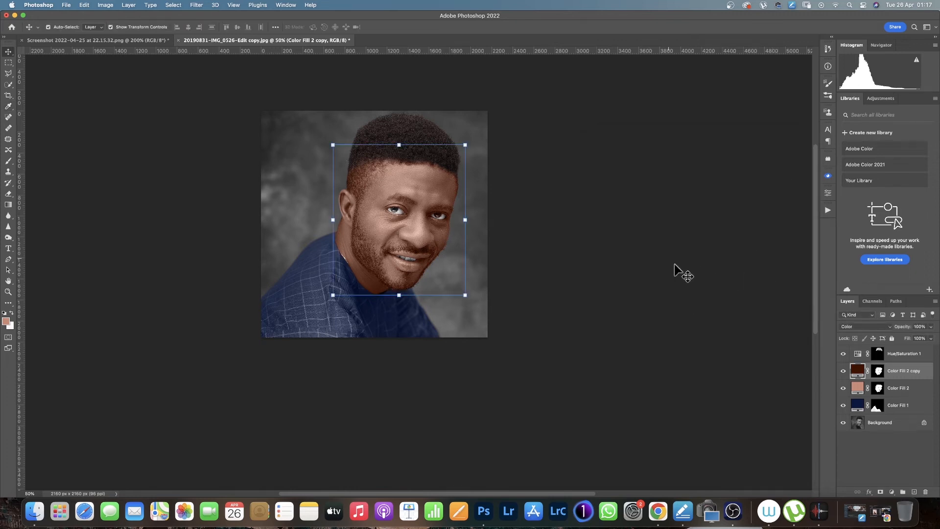
click(931, 327)
drag(929, 335, 934, 336)
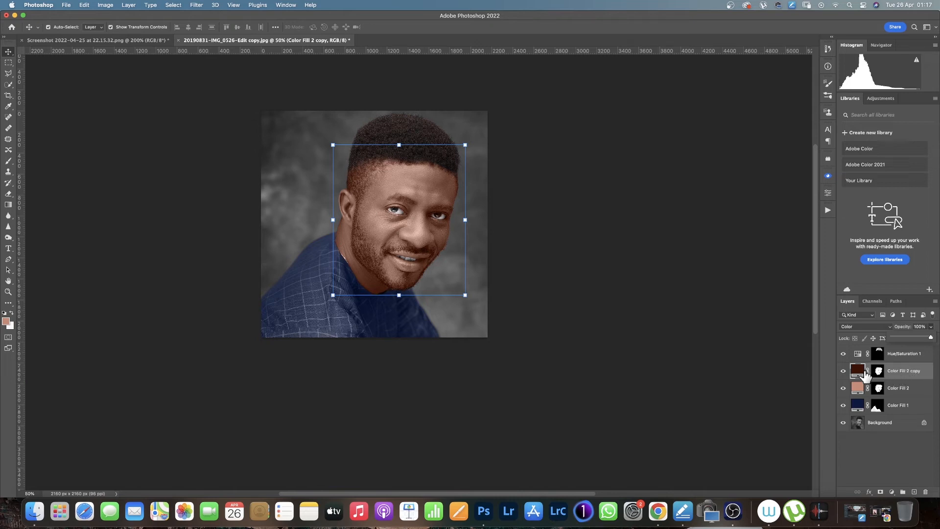
Step: Limit the dark brown copy to the shadows with Blend If, splitting the Underlying Layer highlight slider at 20 / 107, and compare with the layer hidden
click(923, 375)
double_click(925, 375)
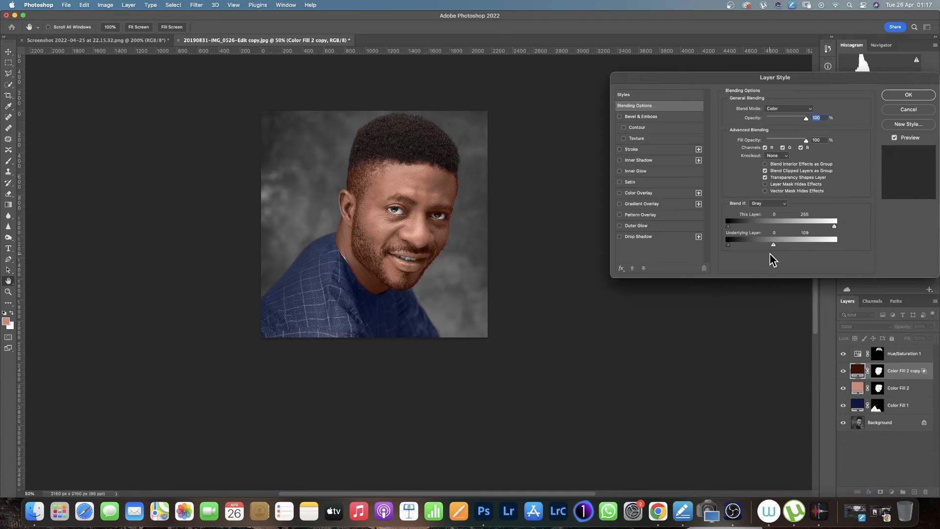
key(alt)
drag(771, 244, 745, 244)
drag(784, 245, 820, 245)
drag(740, 246, 774, 246)
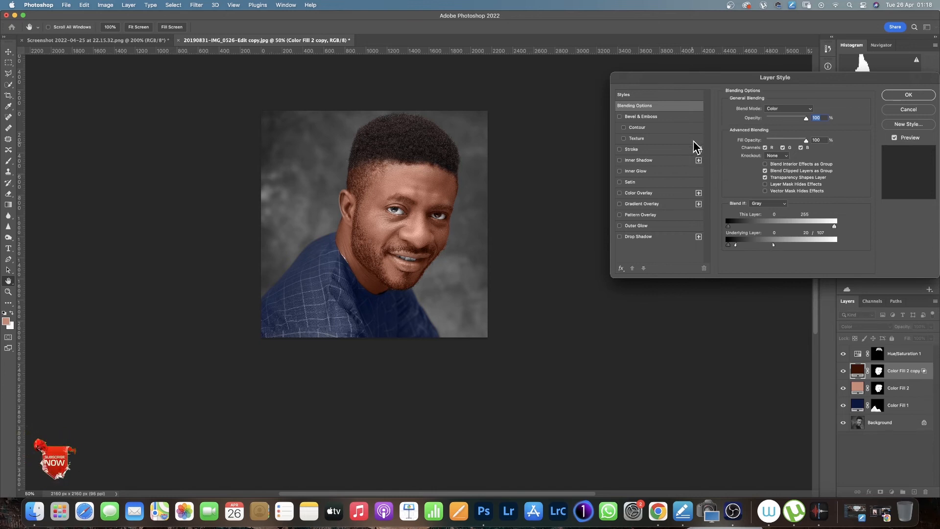
click(901, 96)
key(v)
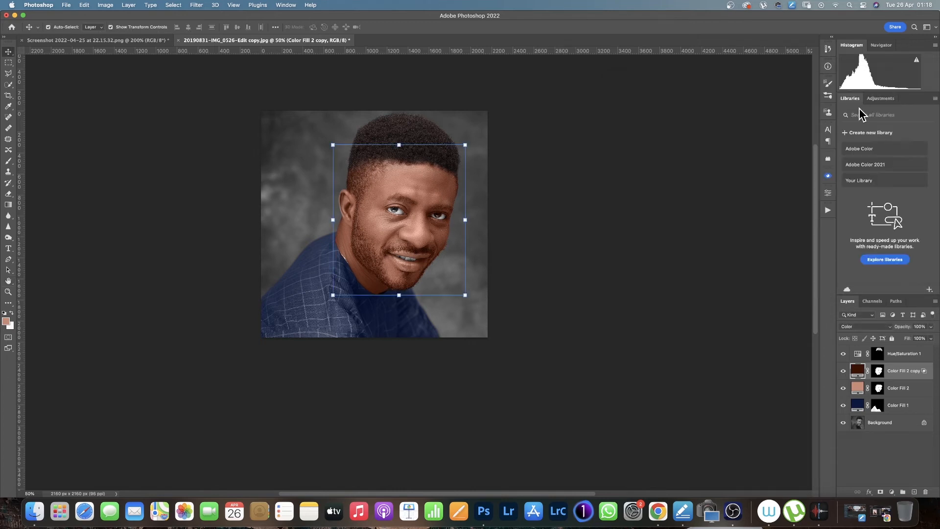
click(844, 371)
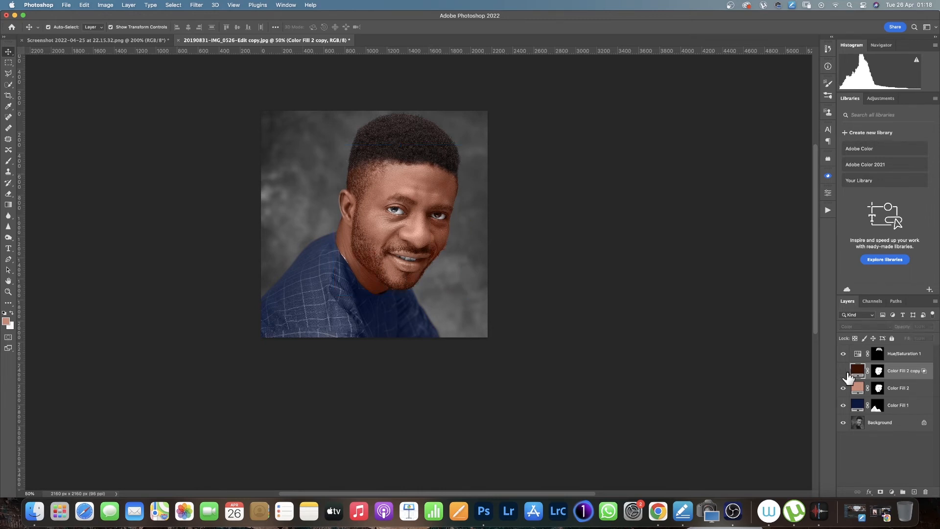
click(845, 371)
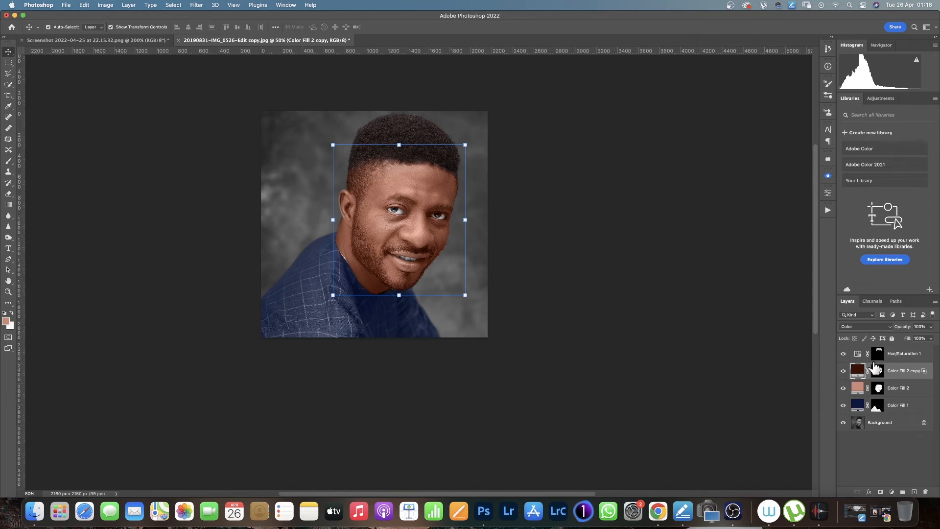
click(879, 389)
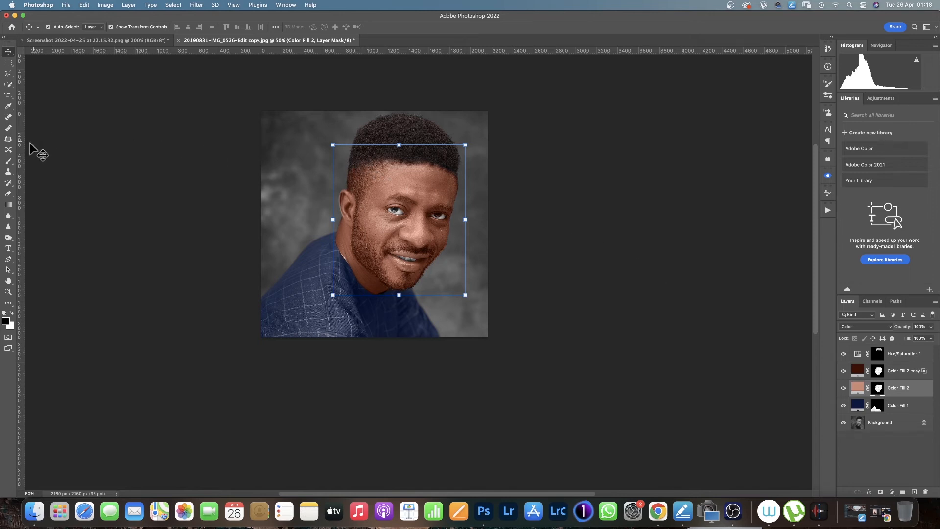
click(7, 163)
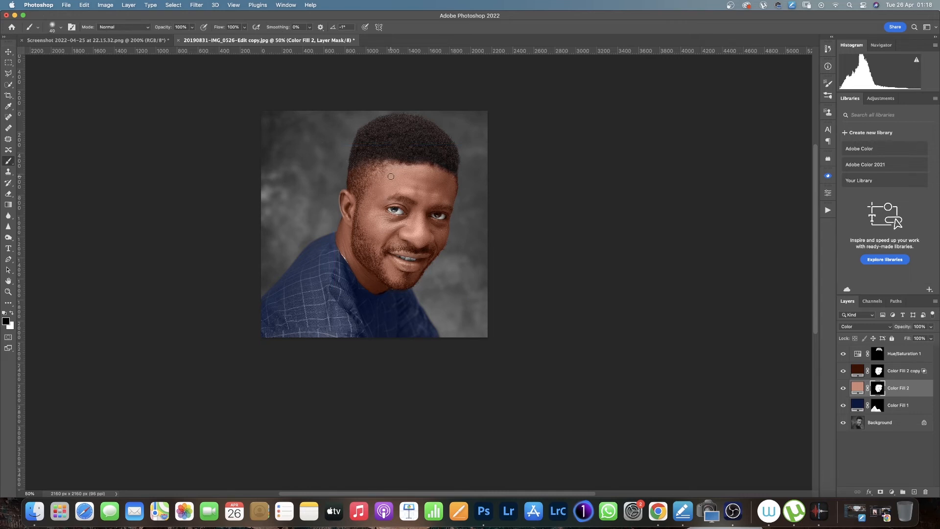
key(bracketright)
key(bracketright)
key(bracketright)
key(bracketright)
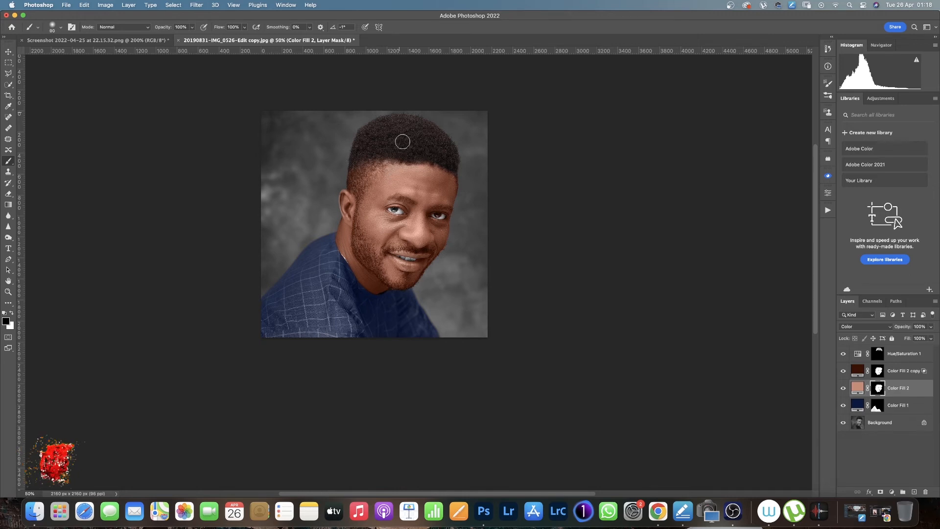
key(bracketright)
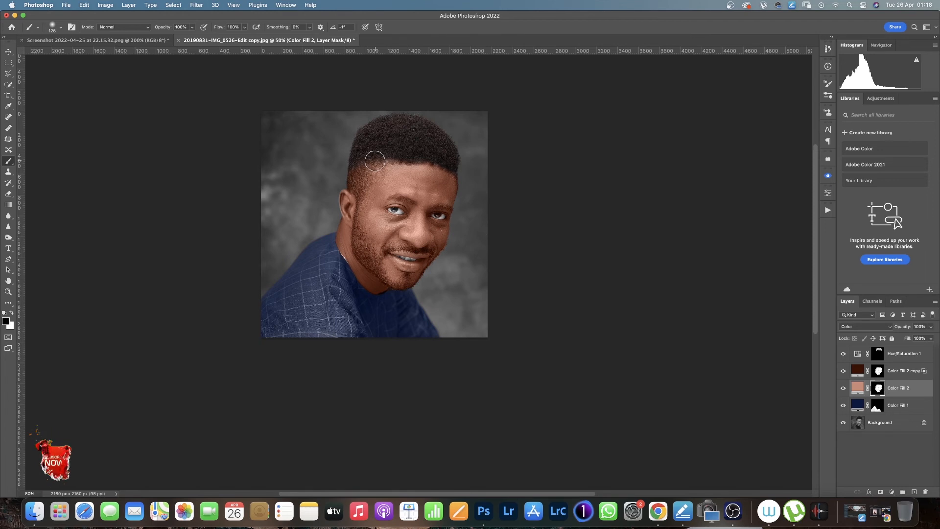
key(x)
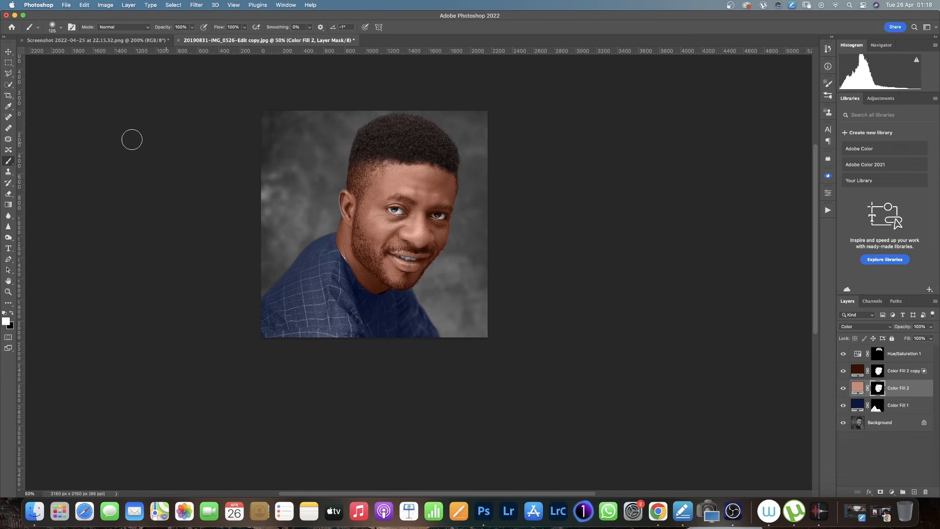
click(8, 52)
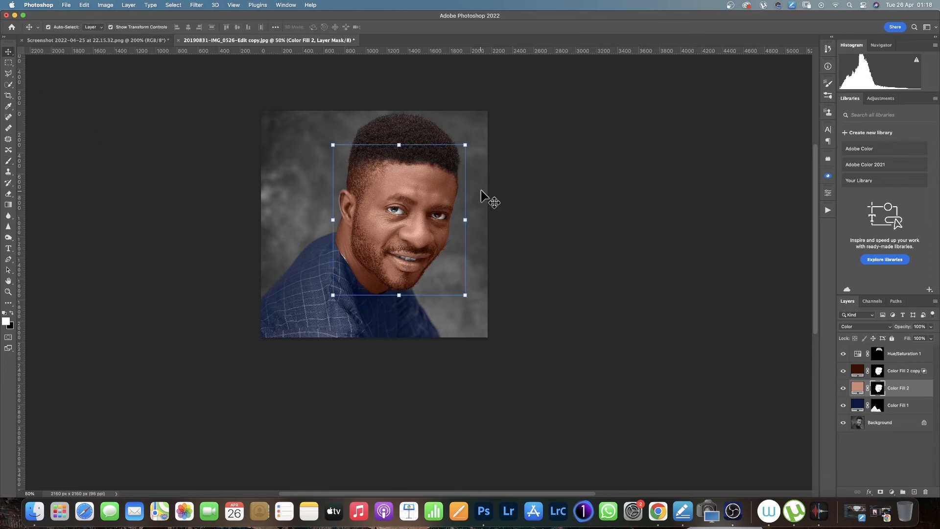
click(535, 179)
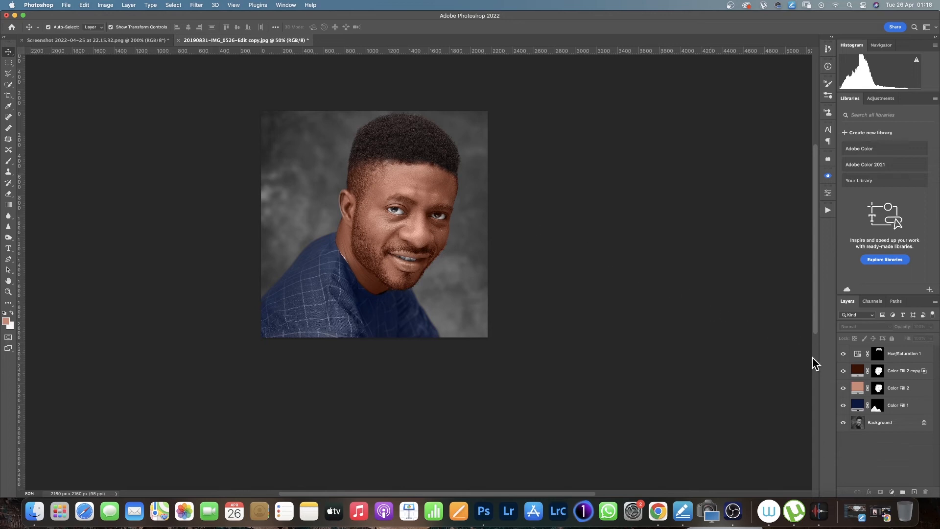
Step: Select the man on the Background layer again with the Quick Selection tool's Select Subject
click(902, 355)
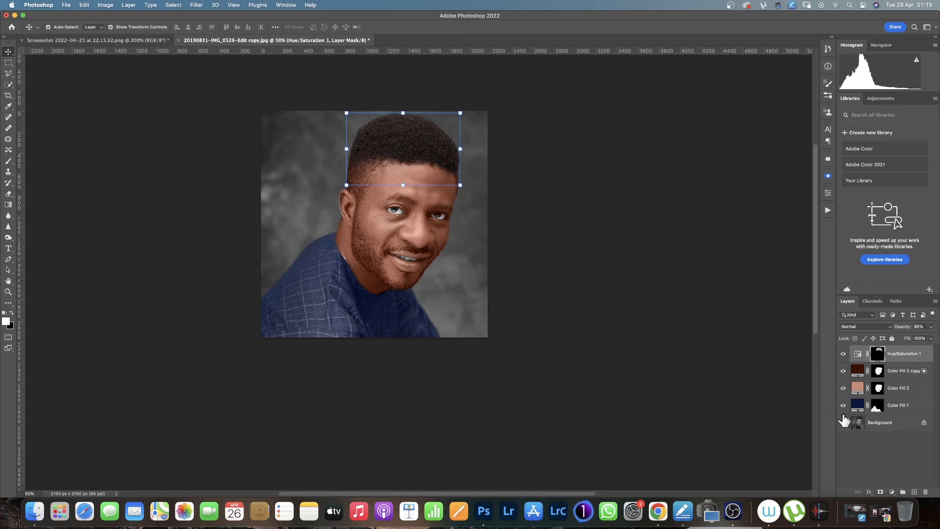
click(880, 427)
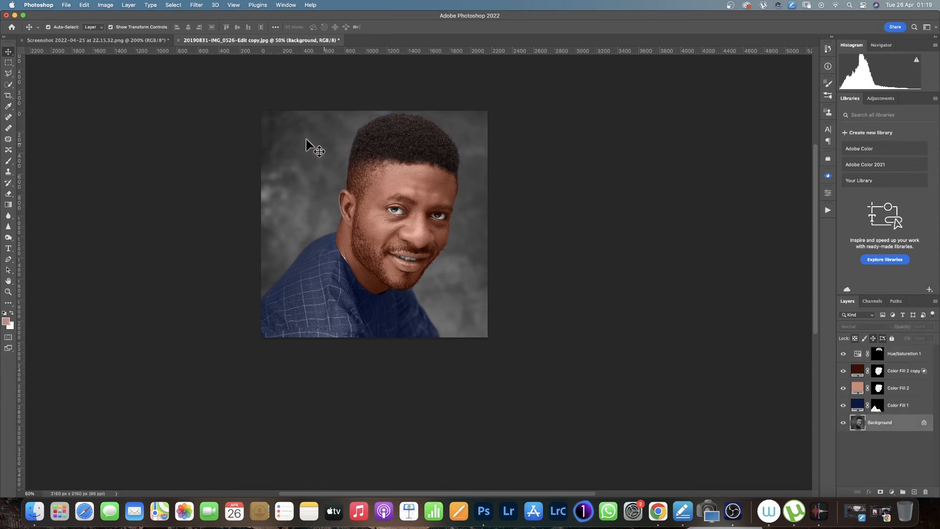
click(7, 86)
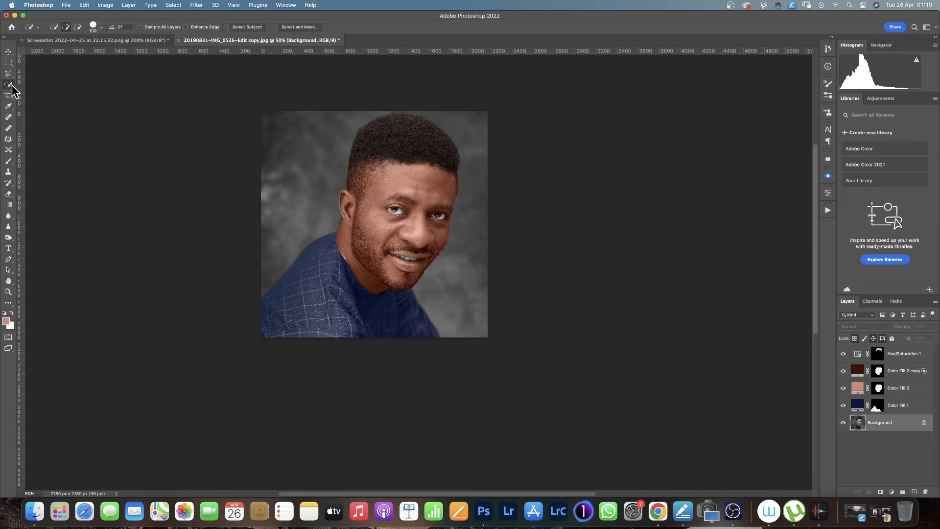
click(249, 26)
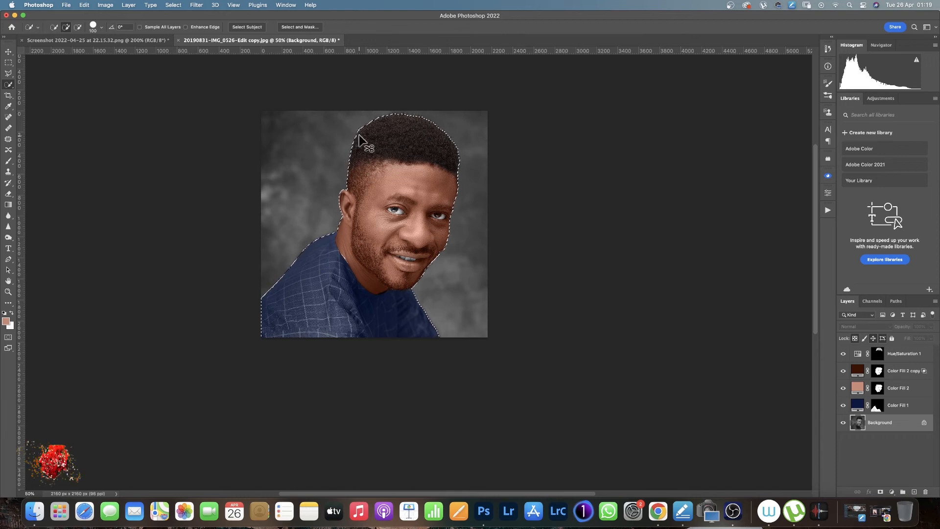
Step: Invert the subject selection and add a Hue/Saturation adjustment masked to the backdrop above the Hue/Saturation 1 layer
key(super+shift+i)
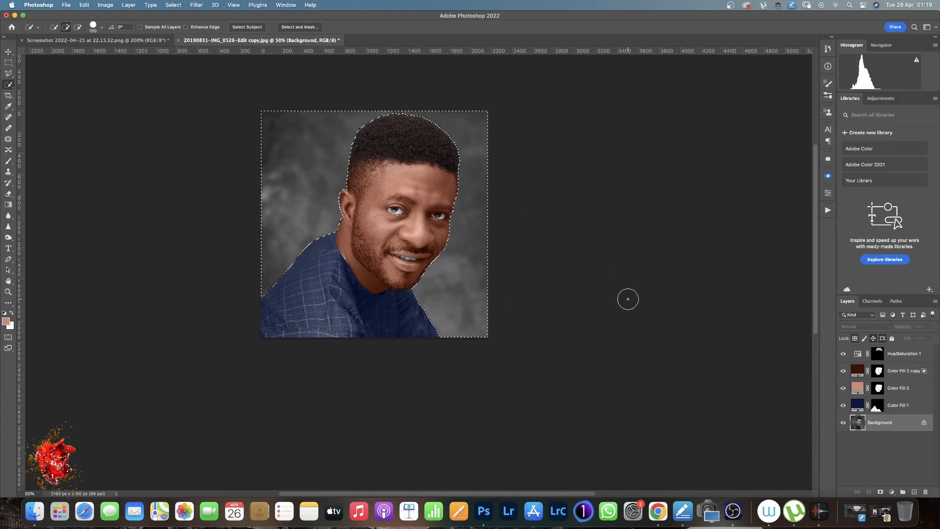
click(896, 356)
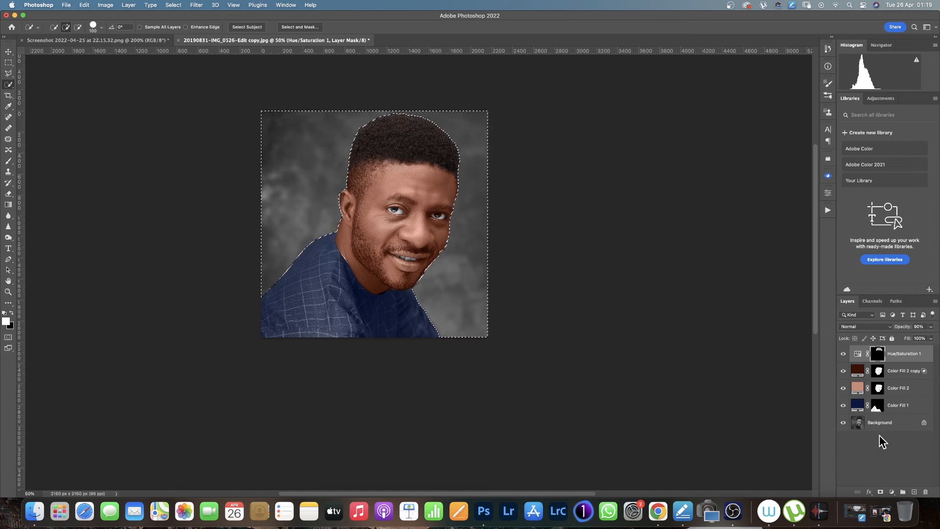
click(892, 492)
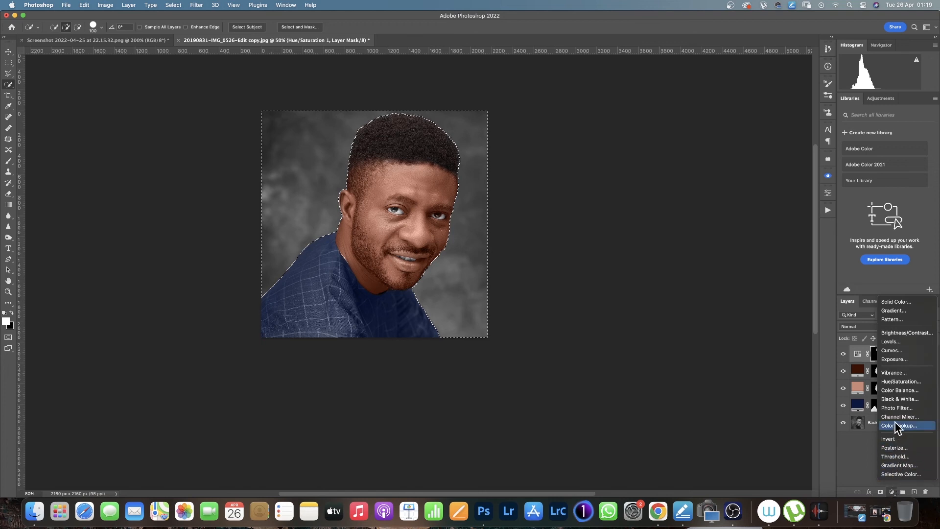
click(895, 382)
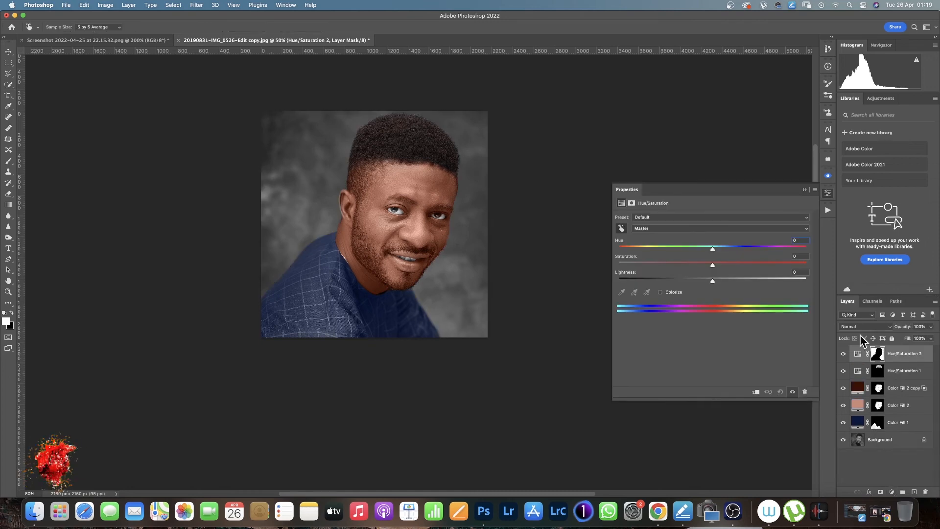
Step: Colorize the backdrop blue with Hue 221, Saturation 28 and Lightness -11, and deselect the layer
click(660, 292)
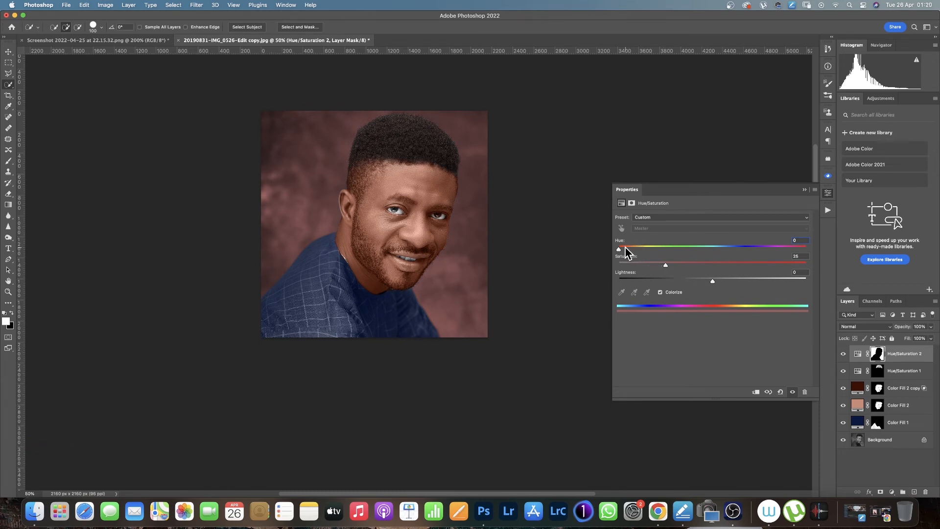
drag(620, 248, 734, 250)
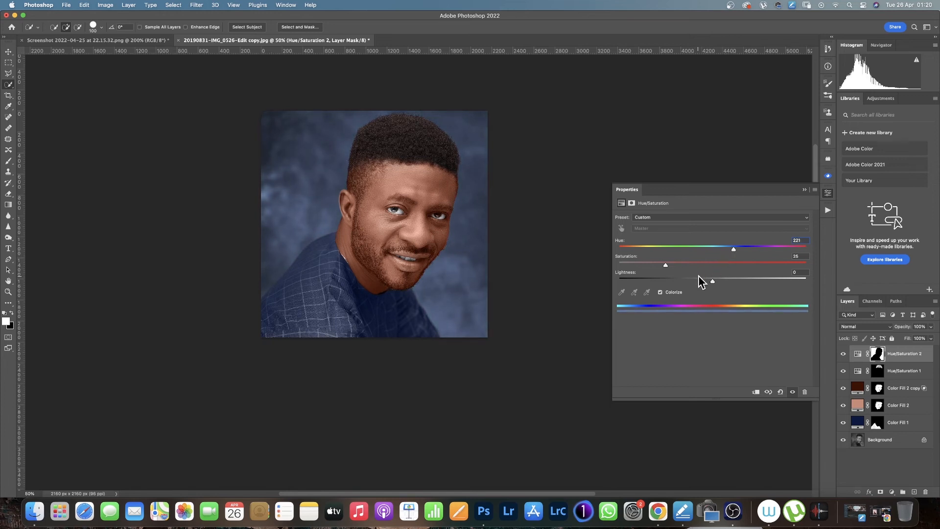
drag(712, 281, 700, 286)
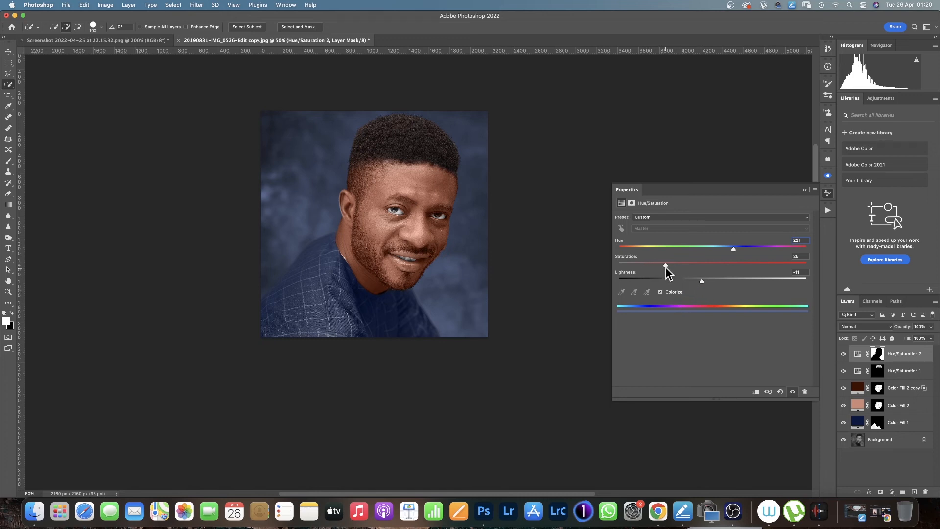
drag(666, 267, 671, 269)
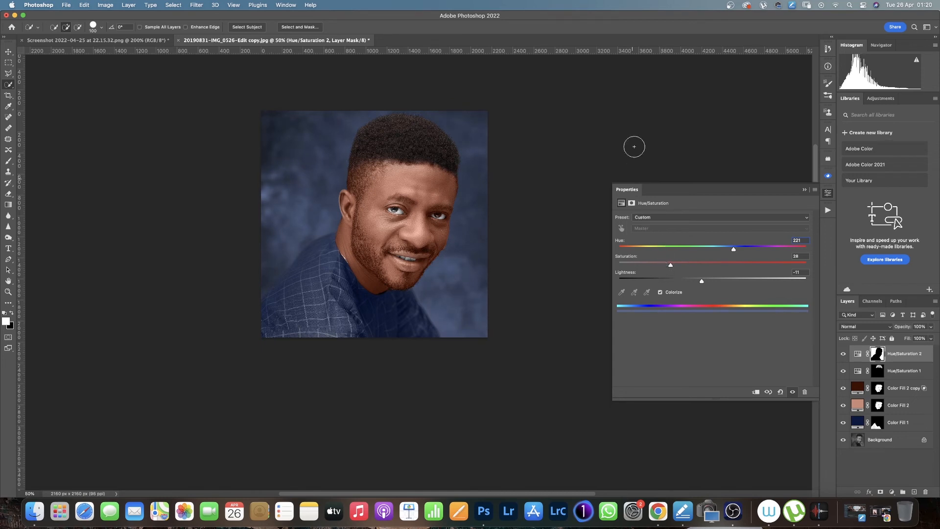
click(804, 190)
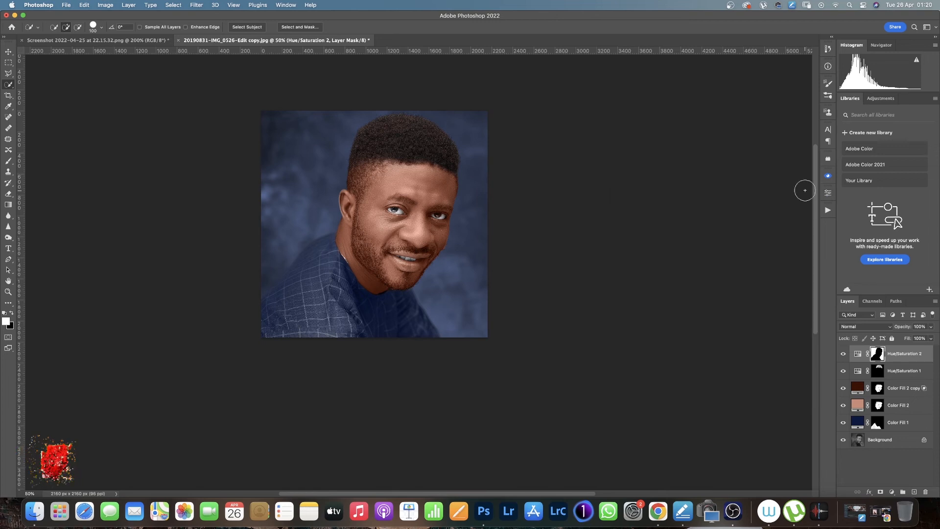
click(9, 52)
click(582, 209)
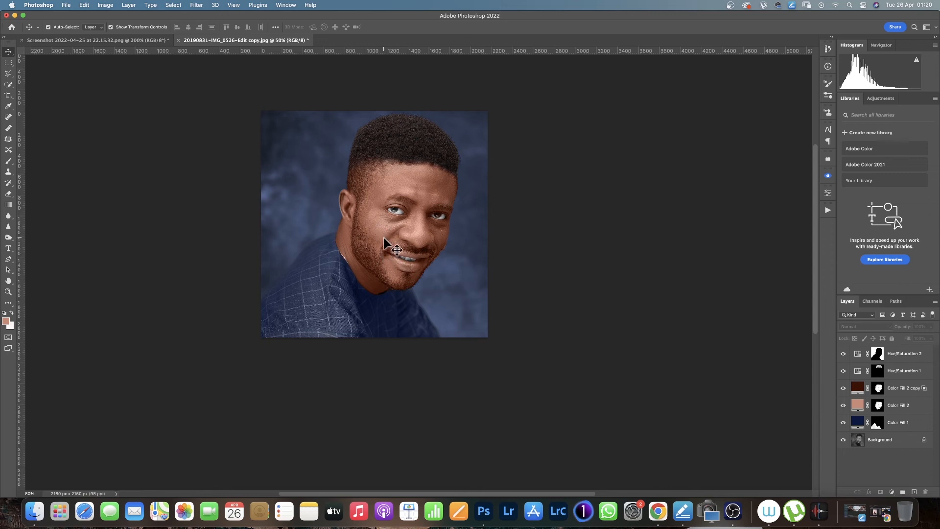
Step: Add a red Solid Color fill layer, #bb1e0a, on top of the stack and invert its mask to black
click(892, 493)
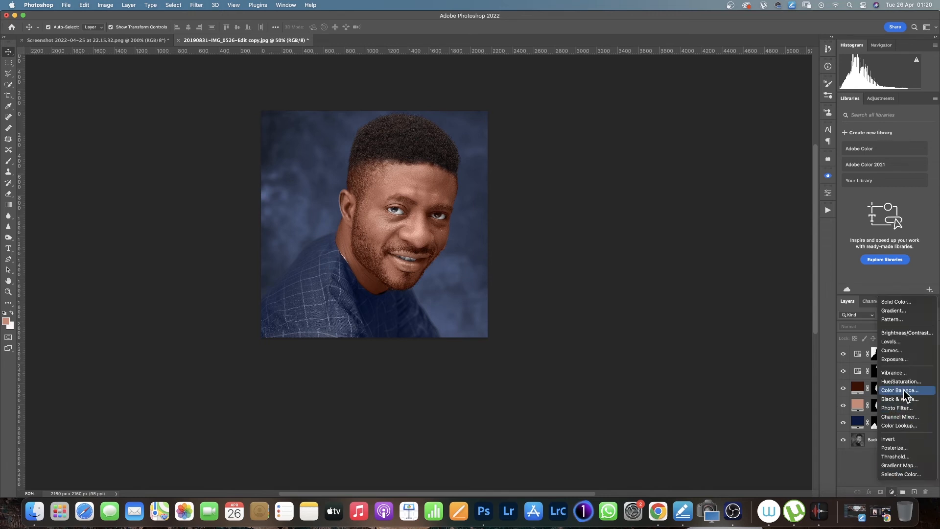
click(893, 301)
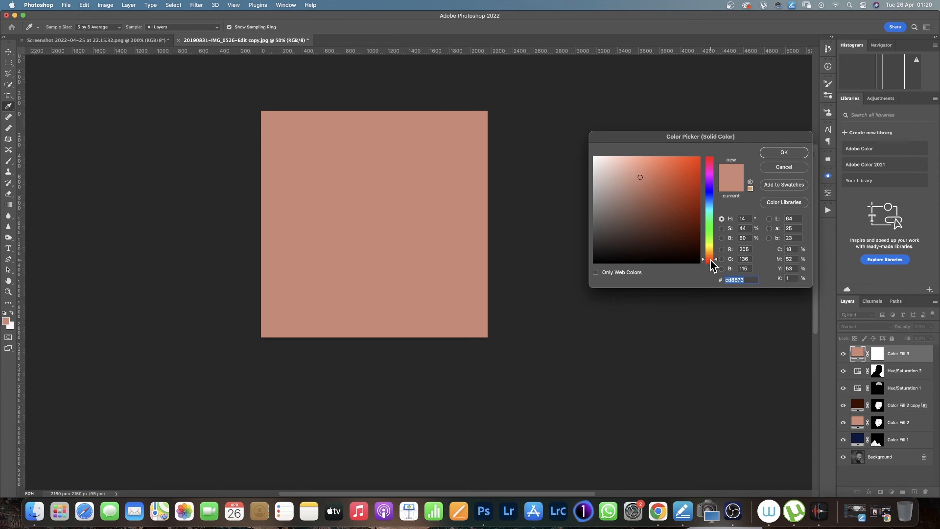
click(709, 262)
click(694, 191)
drag(693, 191, 694, 185)
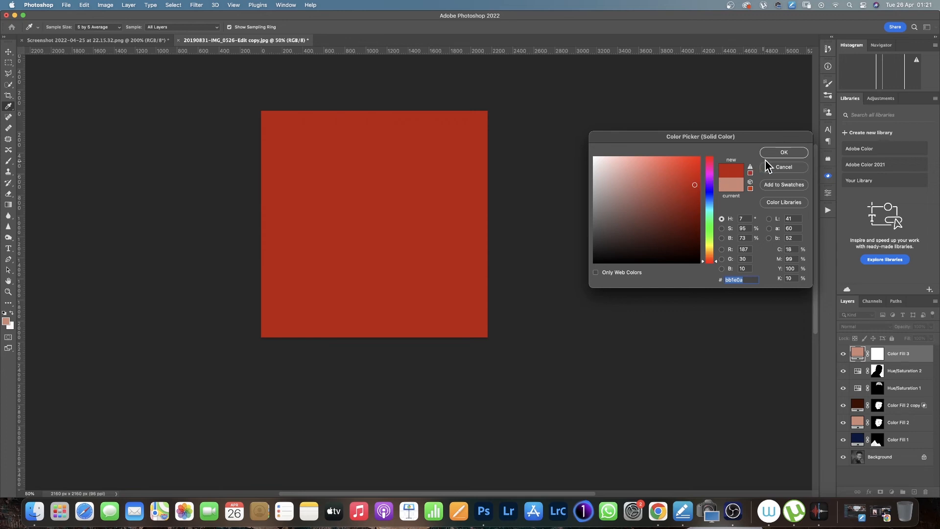
click(784, 153)
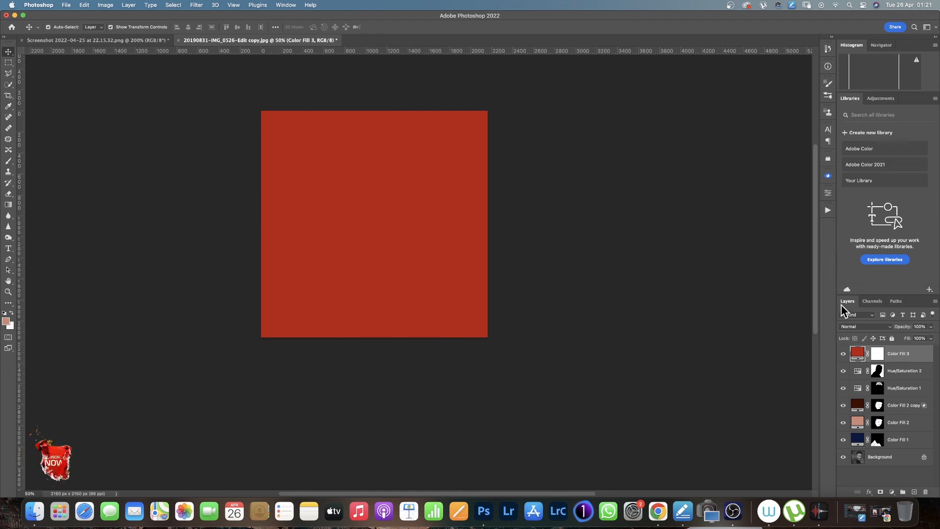
click(878, 354)
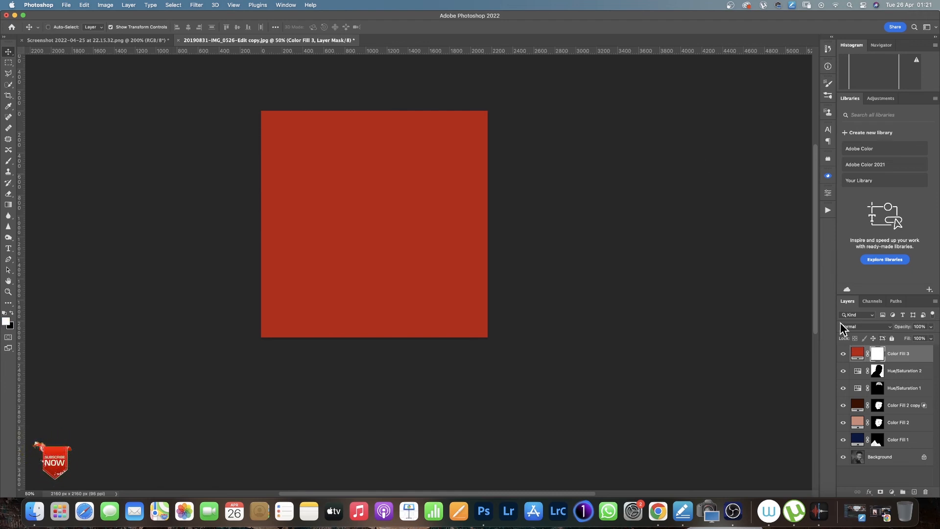
key(super+i)
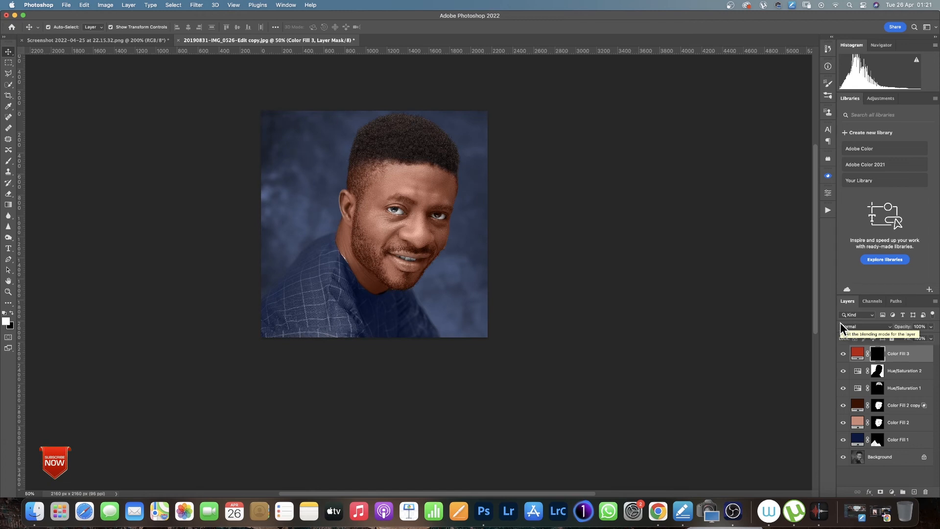
Step: Brush white over part of the lower lip on the Color Fill 3 mask and set the layer's blend mode to Color
click(8, 162)
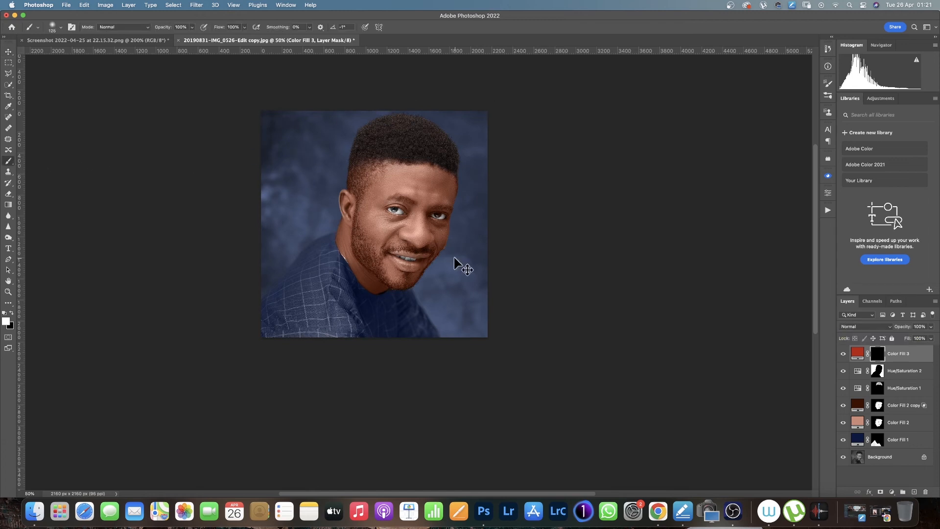
key(super+equal)
key(super+equal)
key(super+equal)
key(bracketleft)
key(bracketleft)
key(bracketleft)
key(bracketleft)
key(bracketleft)
key(bracketleft)
key(bracketleft)
key(bracketleft)
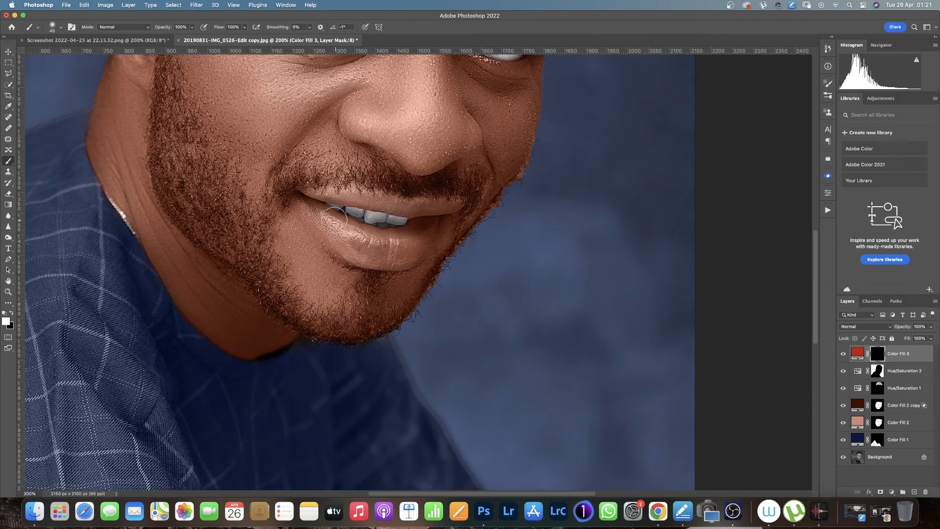
drag(319, 209, 368, 260)
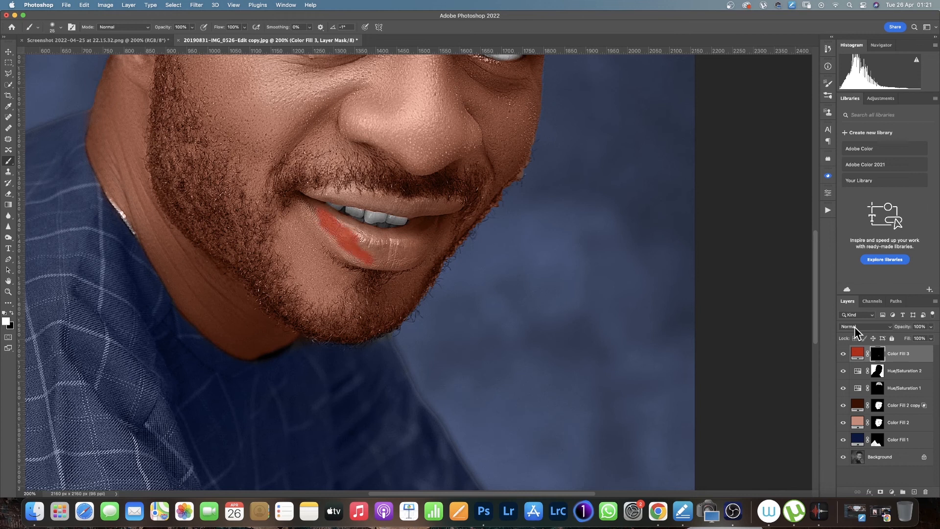
click(858, 327)
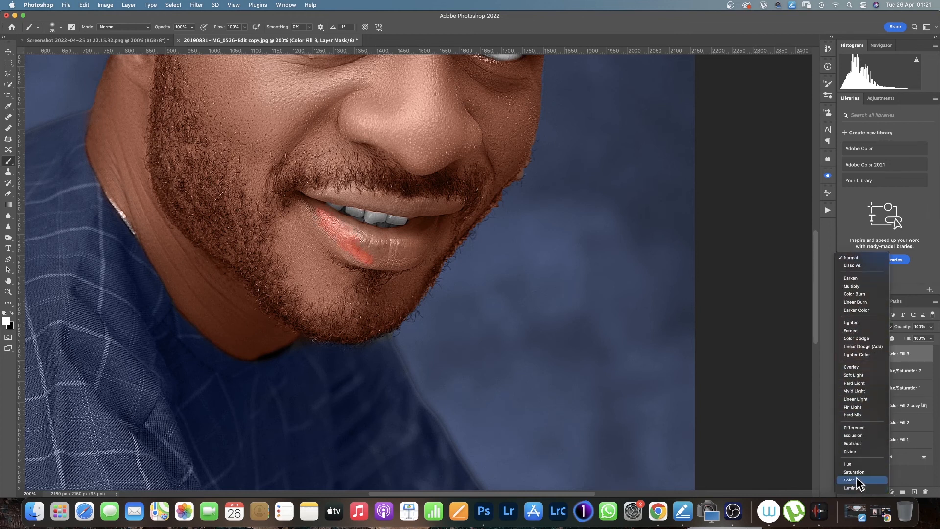
click(859, 480)
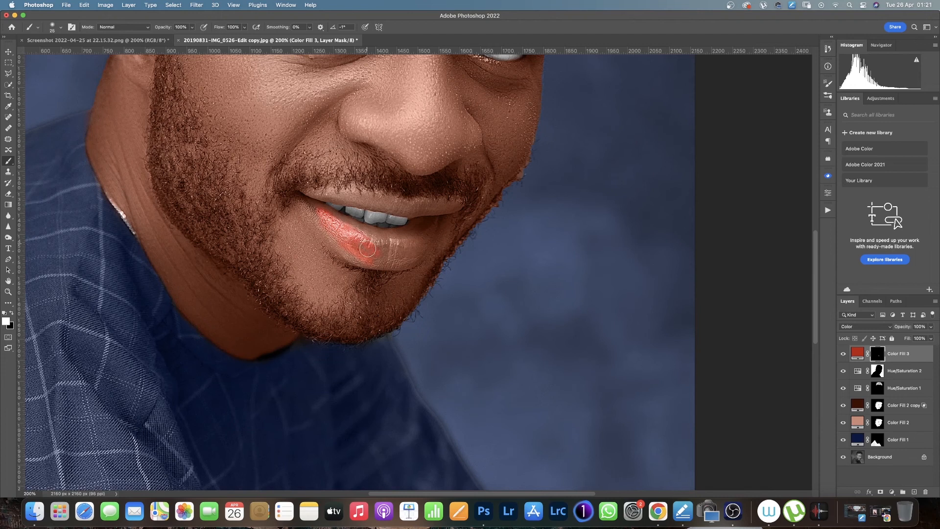
Step: Paint white over the rest of the lower lip and the whole upper lip on the Color Fill 3 mask, keeping the teeth clear
mouse_move(366, 253)
mouse_down()
mouse_move(397, 259)
mouse_move(434, 225)
mouse_move(414, 258)
mouse_move(370, 260)
mouse_move(328, 232)
mouse_move(312, 201)
mouse_move(393, 239)
mouse_move(363, 232)
mouse_move(406, 234)
mouse_move(436, 218)
mouse_move(394, 241)
mouse_move(421, 234)
mouse_move(399, 250)
mouse_move(378, 251)
mouse_move(409, 244)
mouse_move(358, 239)
mouse_move(410, 243)
mouse_move(379, 252)
mouse_move(396, 254)
mouse_move(435, 226)
mouse_move(384, 238)
mouse_move(397, 264)
mouse_up()
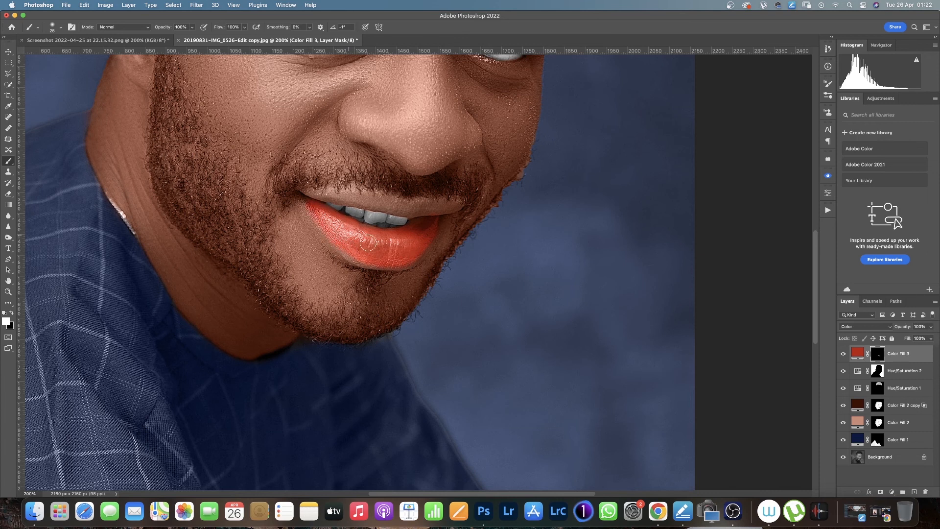
mouse_move(422, 232)
mouse_down()
mouse_move(452, 209)
mouse_move(375, 200)
mouse_up()
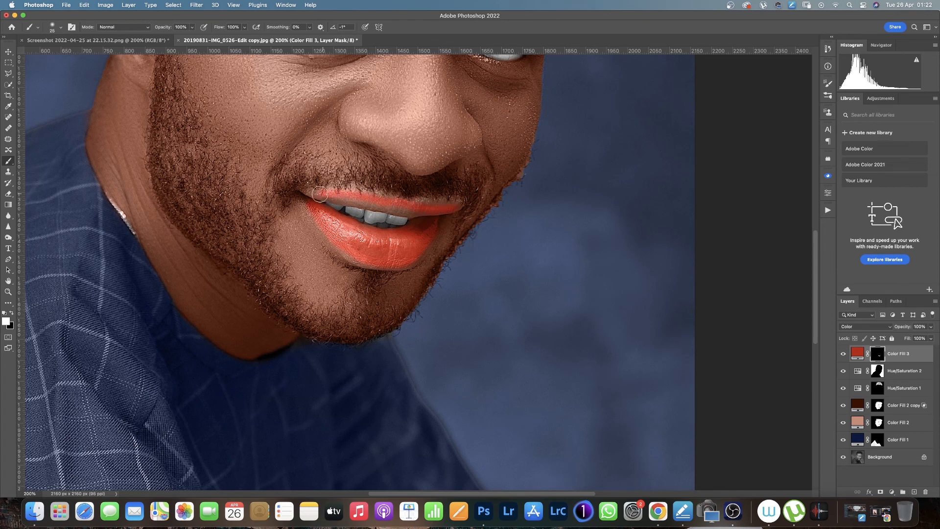
mouse_move(350, 200)
mouse_down()
mouse_move(447, 210)
mouse_move(434, 214)
mouse_move(459, 207)
mouse_move(413, 207)
mouse_move(450, 208)
mouse_move(425, 211)
mouse_move(418, 217)
mouse_up()
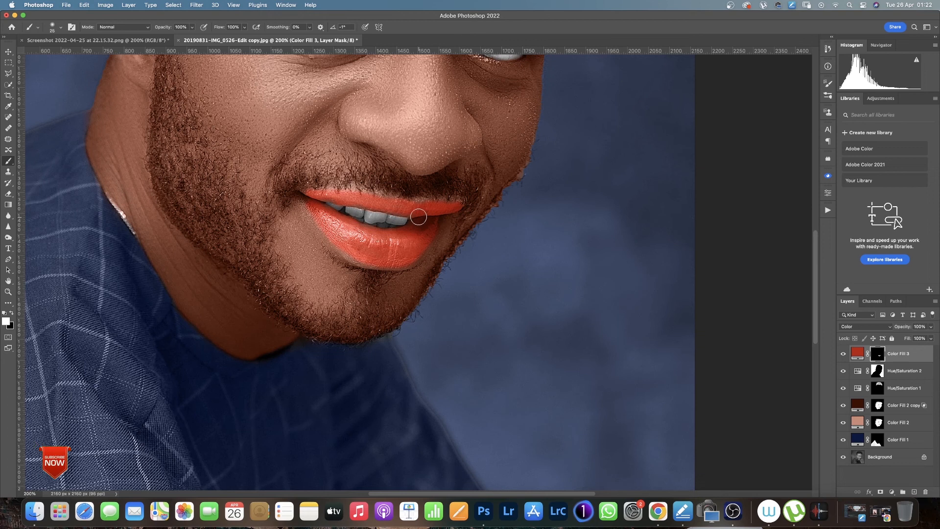
key(bracketleft)
key(bracketleft)
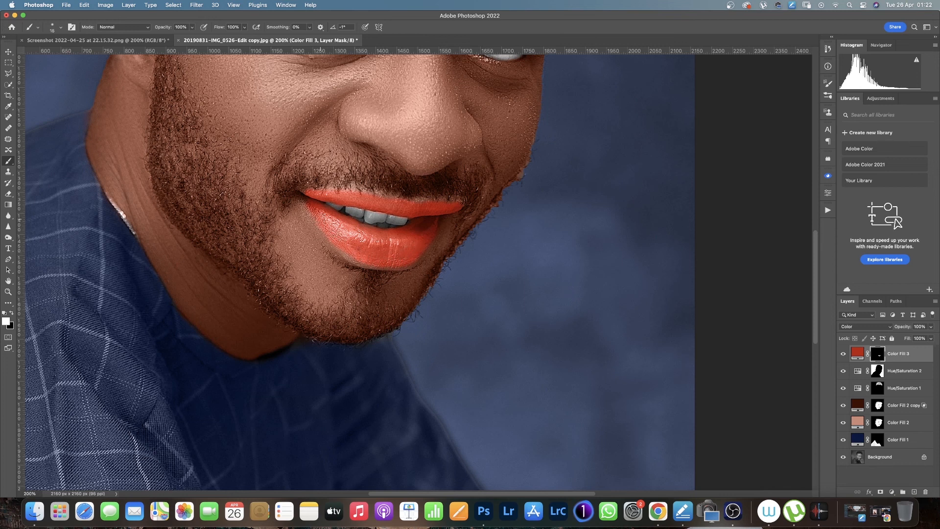
key(x)
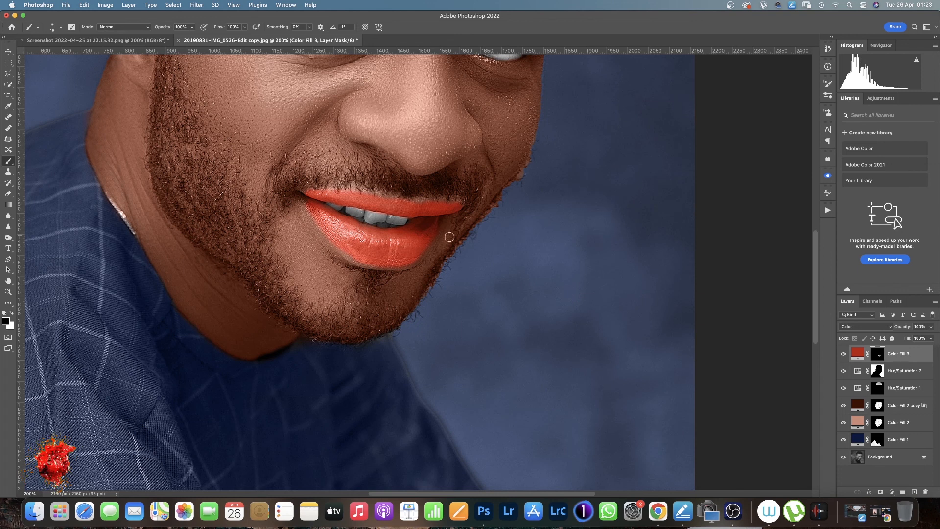
Step: Lower the opacity of the red Color Fill 3 lip layer to 32%
key(super+minus)
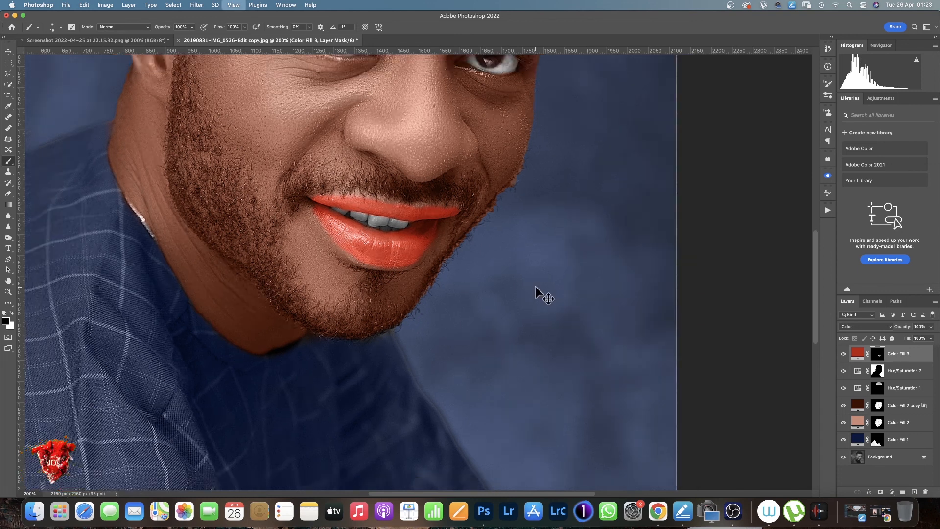
key(super+minus)
key(super+minus)
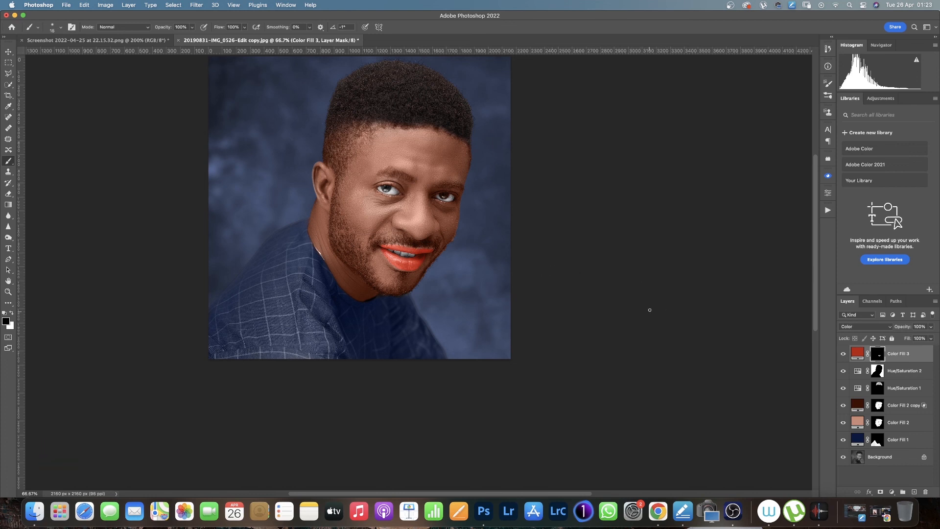
click(931, 327)
drag(929, 341, 907, 340)
click(931, 327)
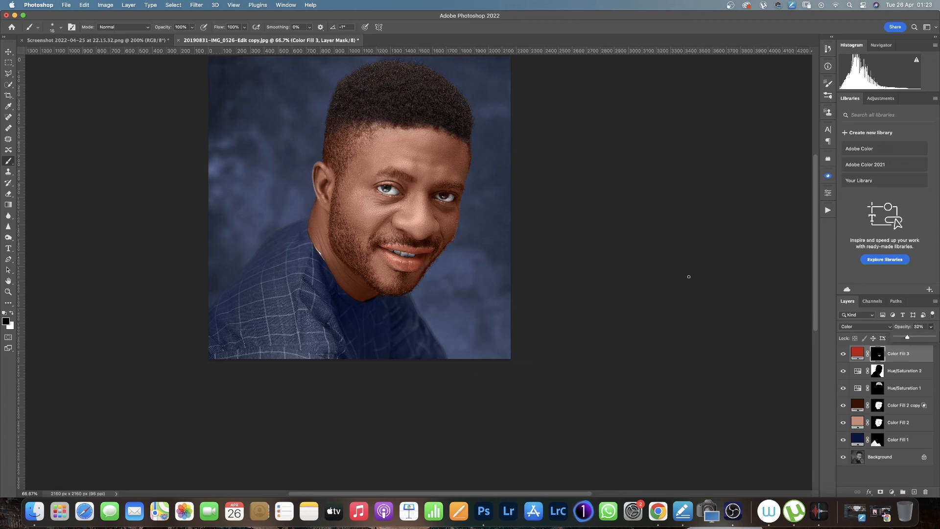
Step: Recolor the Color Fill 3 lip layer dark red, #881303, and compare the lips with the layer hidden and shown
click(8, 53)
double_click(858, 353)
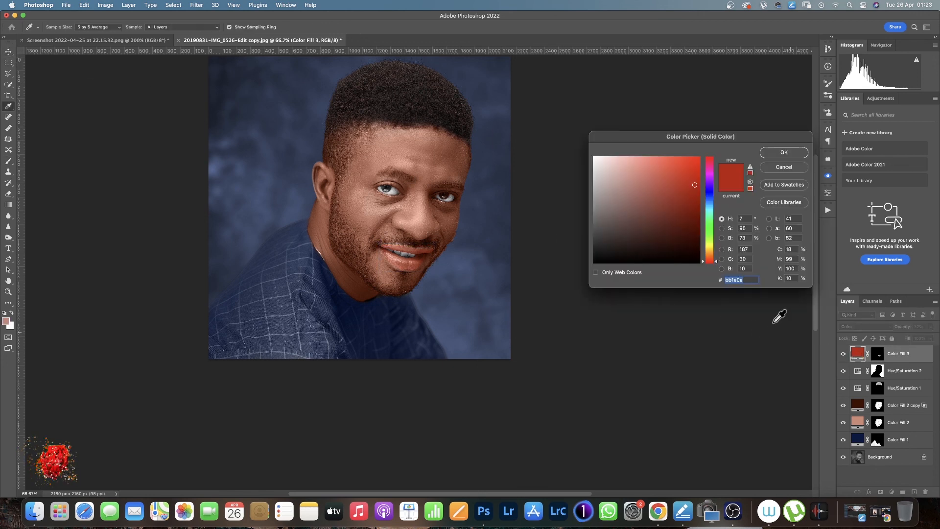
click(694, 237)
drag(693, 237, 697, 196)
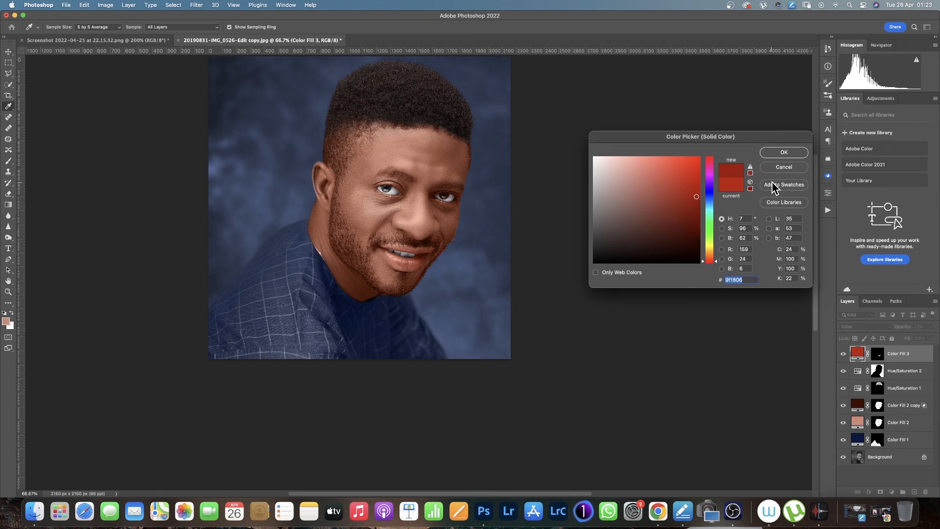
drag(695, 226, 698, 206)
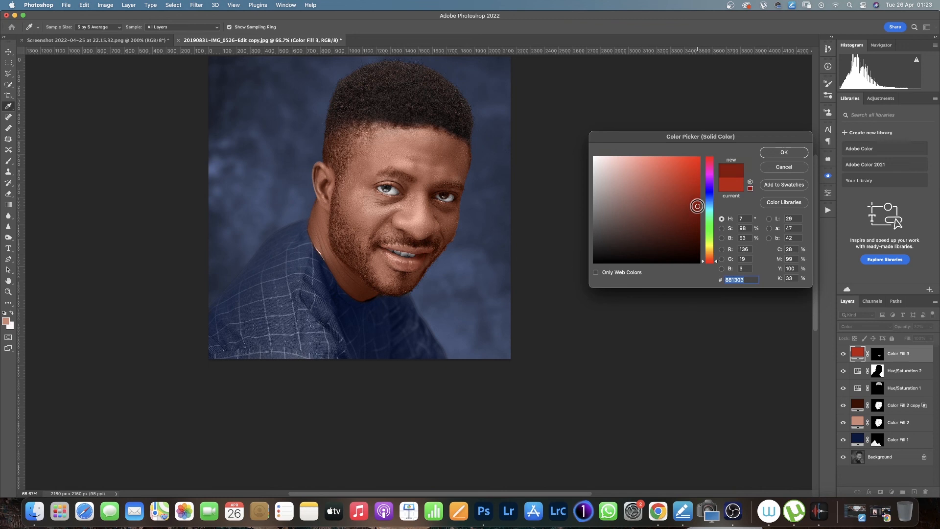
click(784, 152)
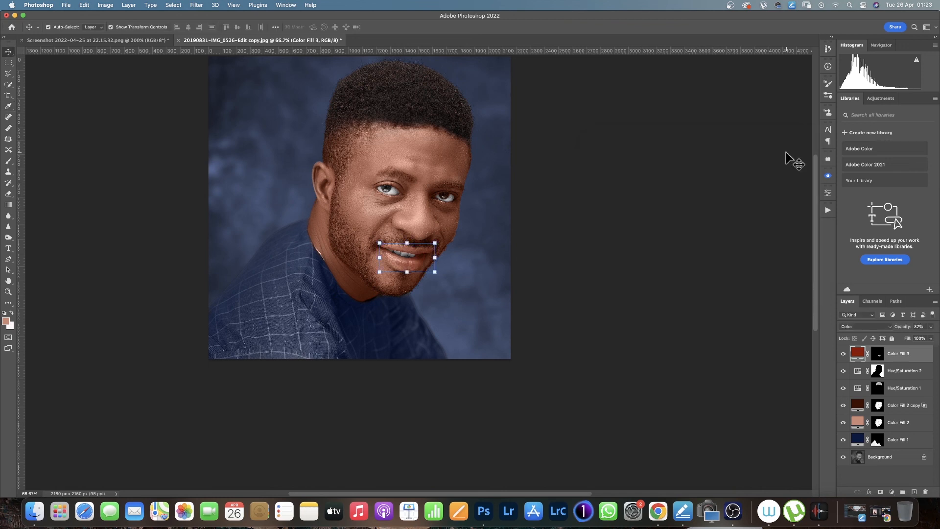
click(843, 360)
click(843, 359)
click(843, 355)
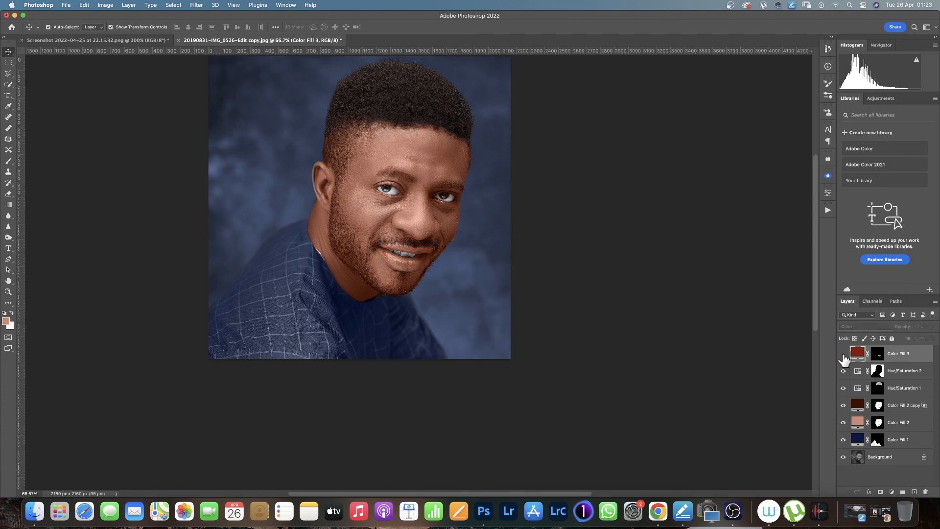
click(843, 355)
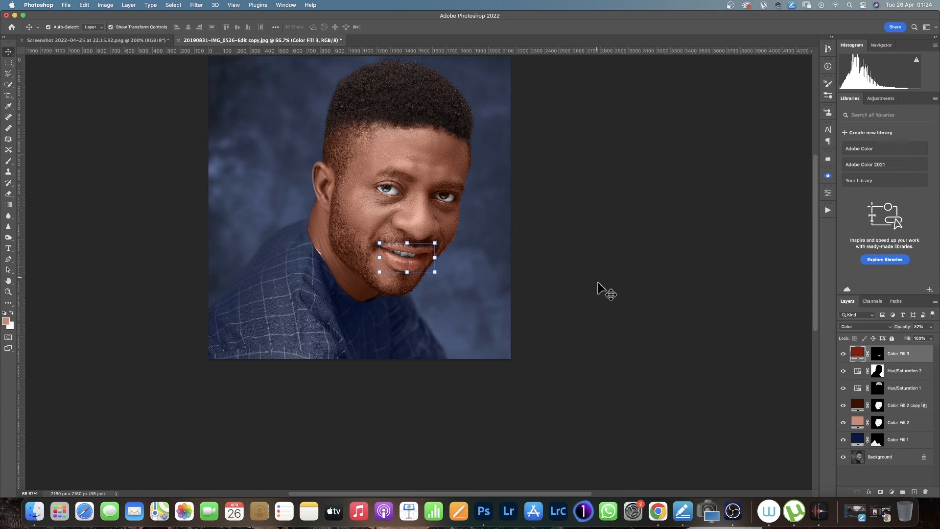
Step: Group all the color and adjustment layers from Color Fill 3 down to Color Fill 1, leaving the Background outside the group
click(588, 300)
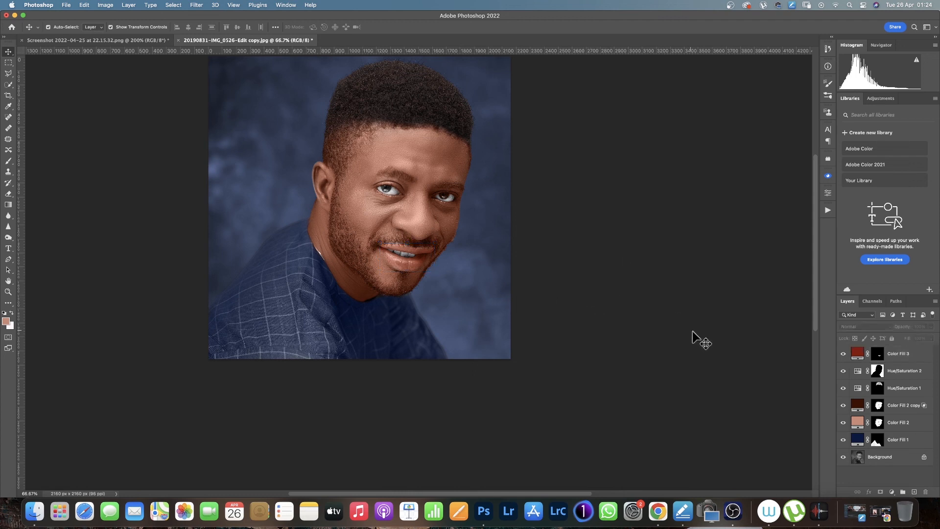
click(915, 359)
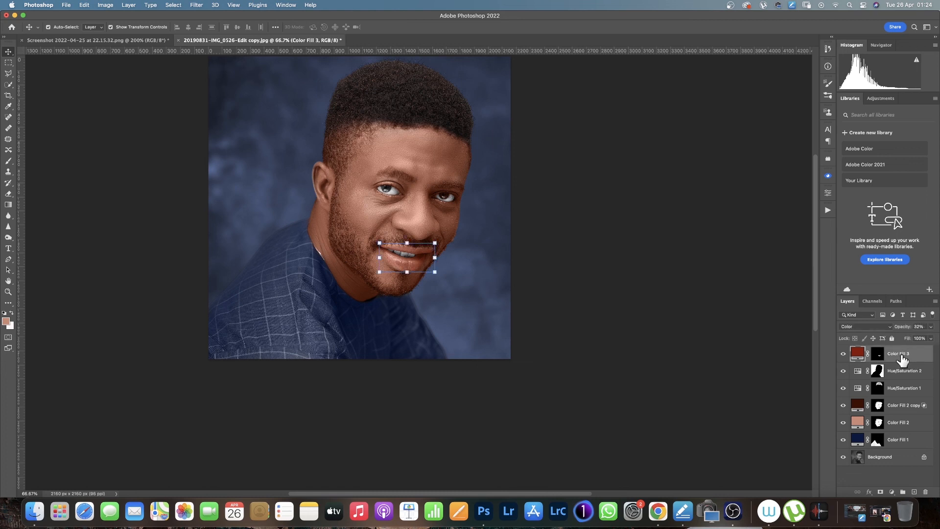
shift+click(905, 440)
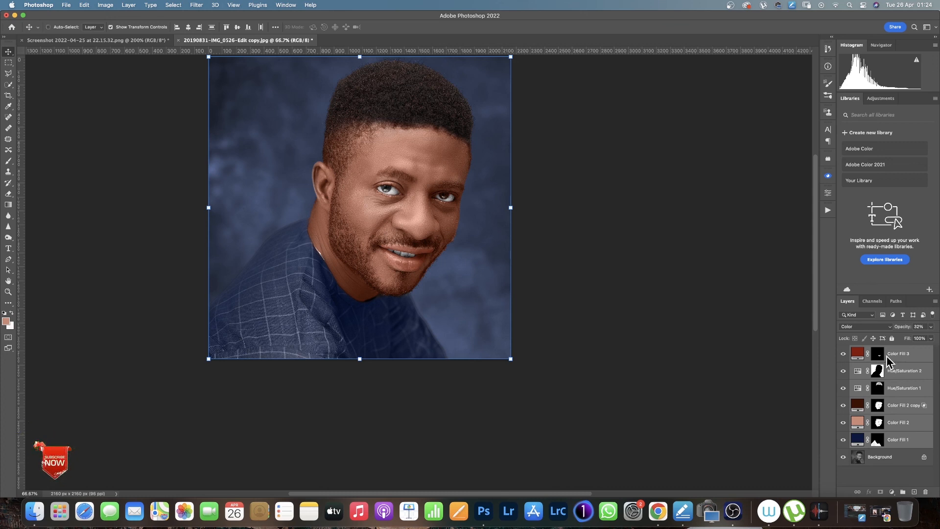
key(super+g)
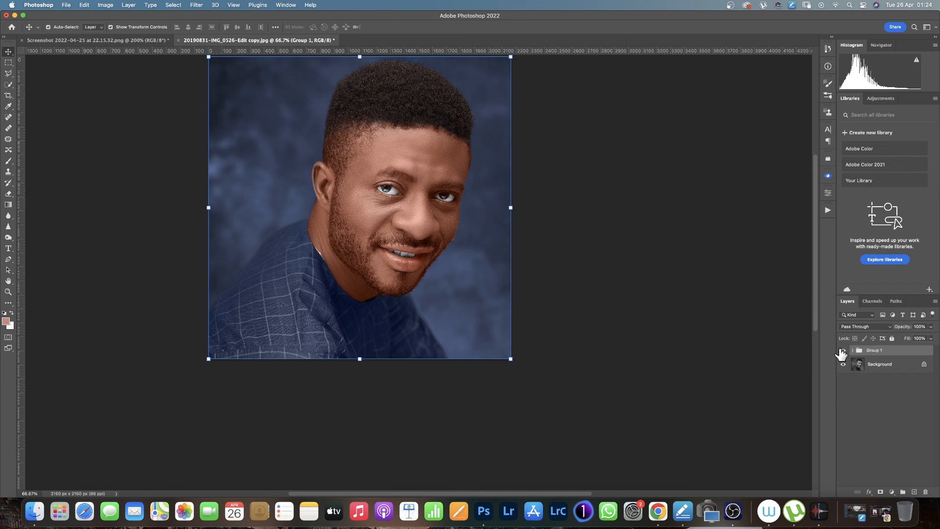
Step: Compare the colorized portrait with the black-and-white original by repeatedly hiding and showing the layer group, leaving it shown
click(843, 351)
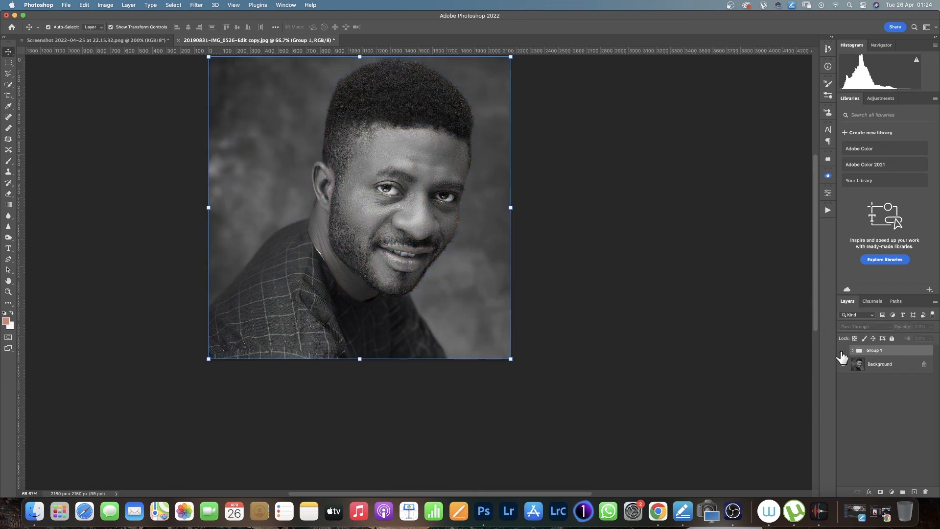
click(843, 351)
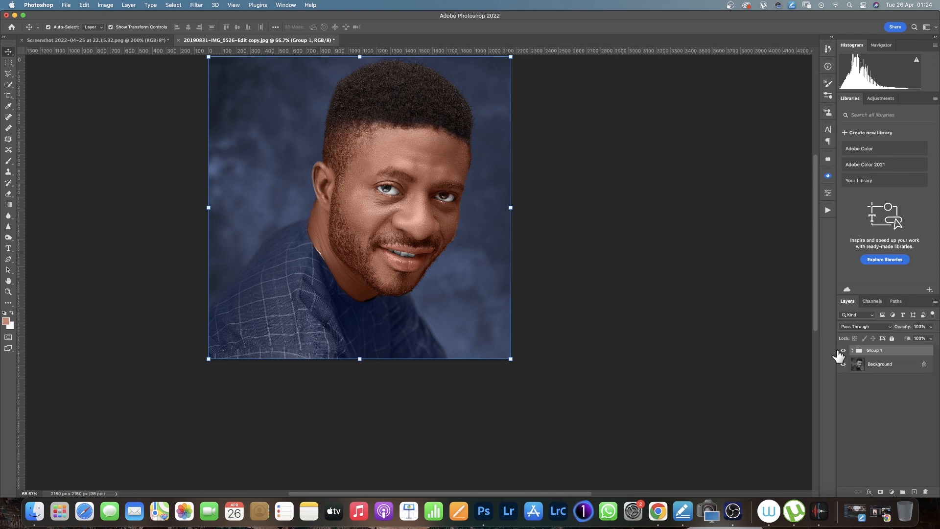
drag(421, 206, 424, 250)
key(super+plus)
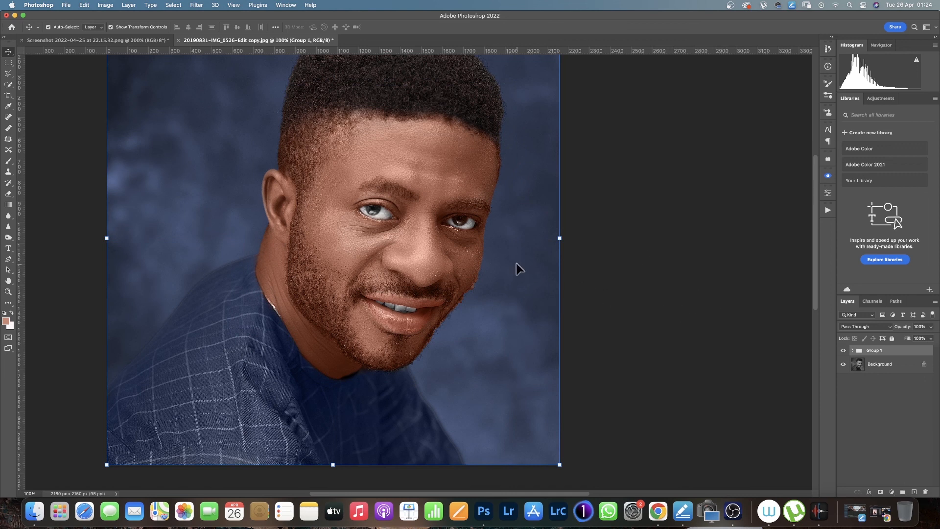
key(super+minus)
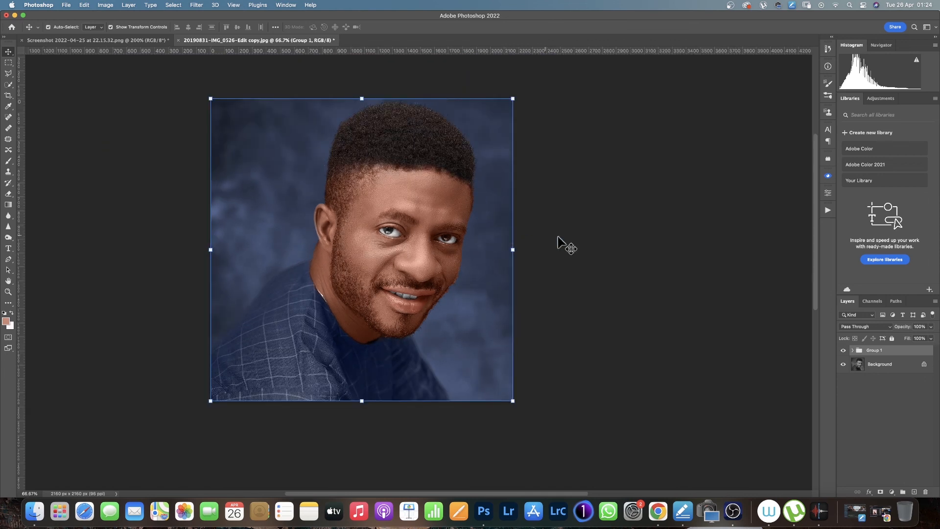
click(579, 248)
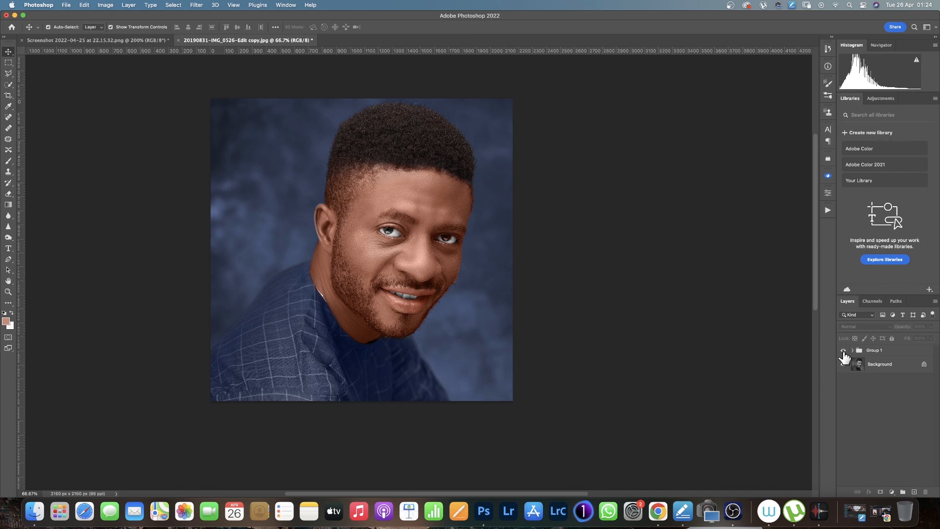
click(844, 350)
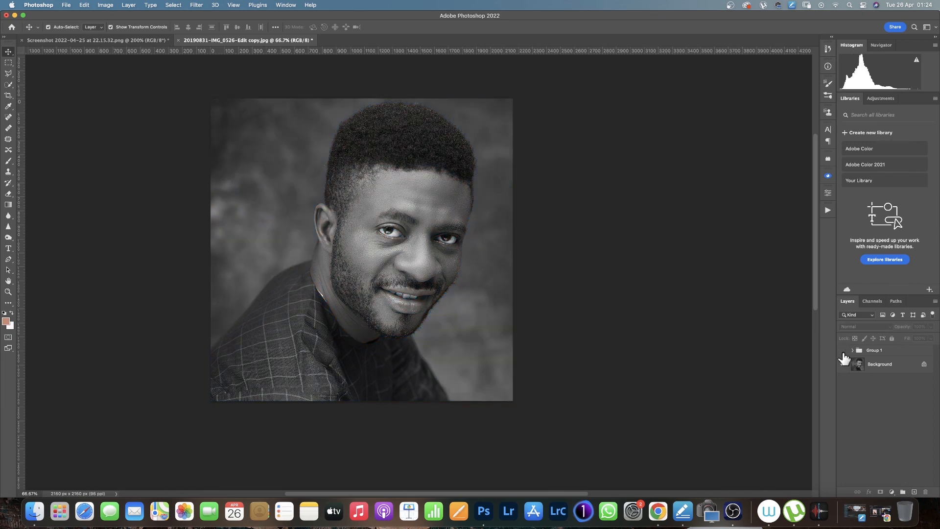
click(844, 351)
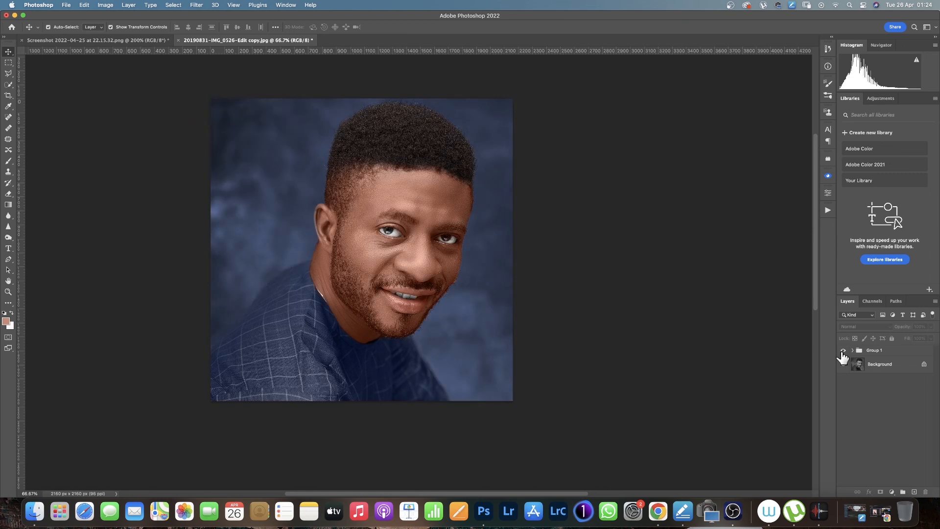
click(843, 350)
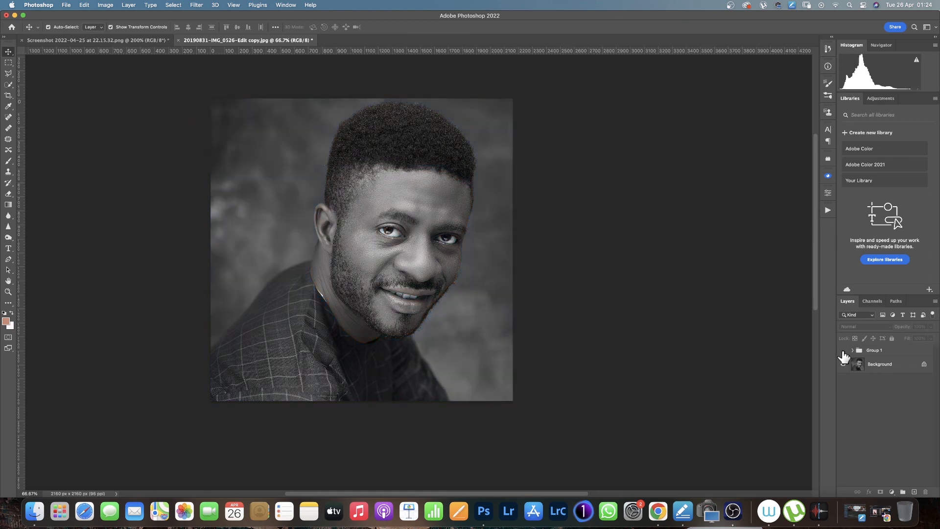
click(843, 350)
click(843, 351)
click(844, 351)
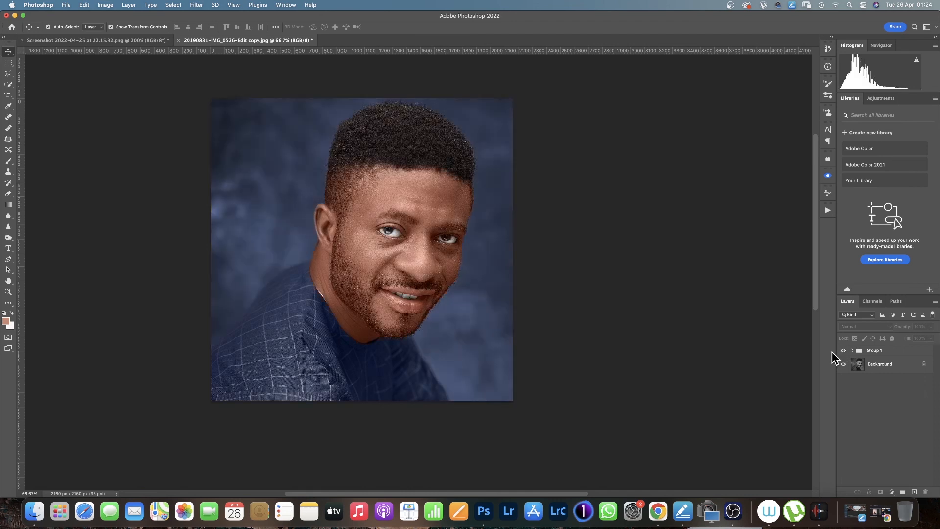